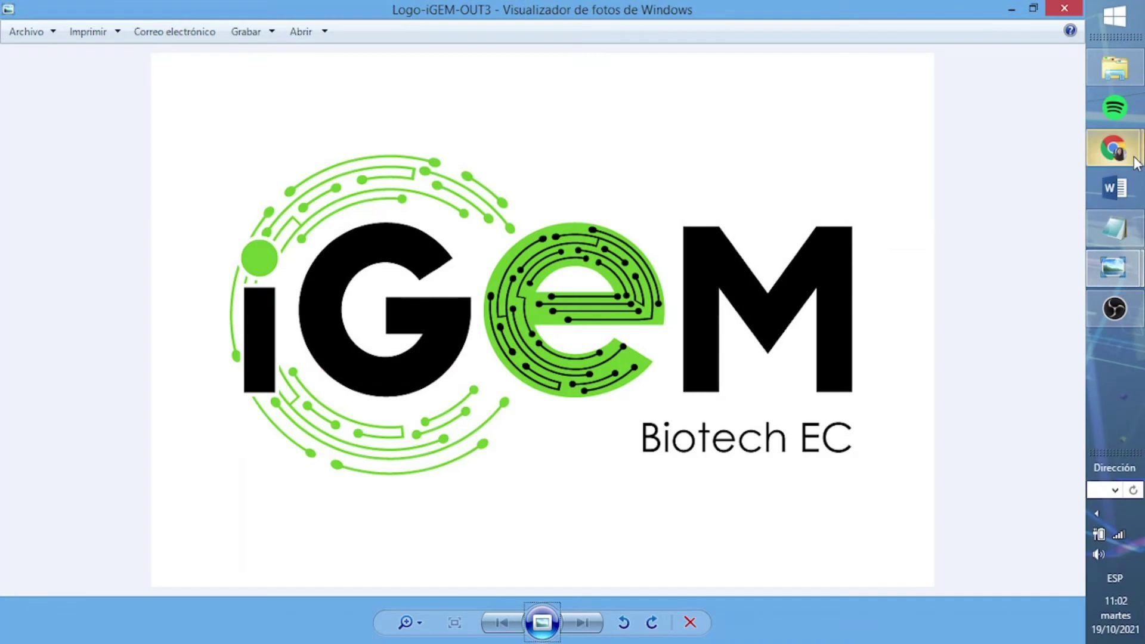
# - Bring the NUPACK design input page (RNA, 37 °C) forward in Chrome
pyautogui.moveTo(1114, 149)
pyautogui.click(964, 156)
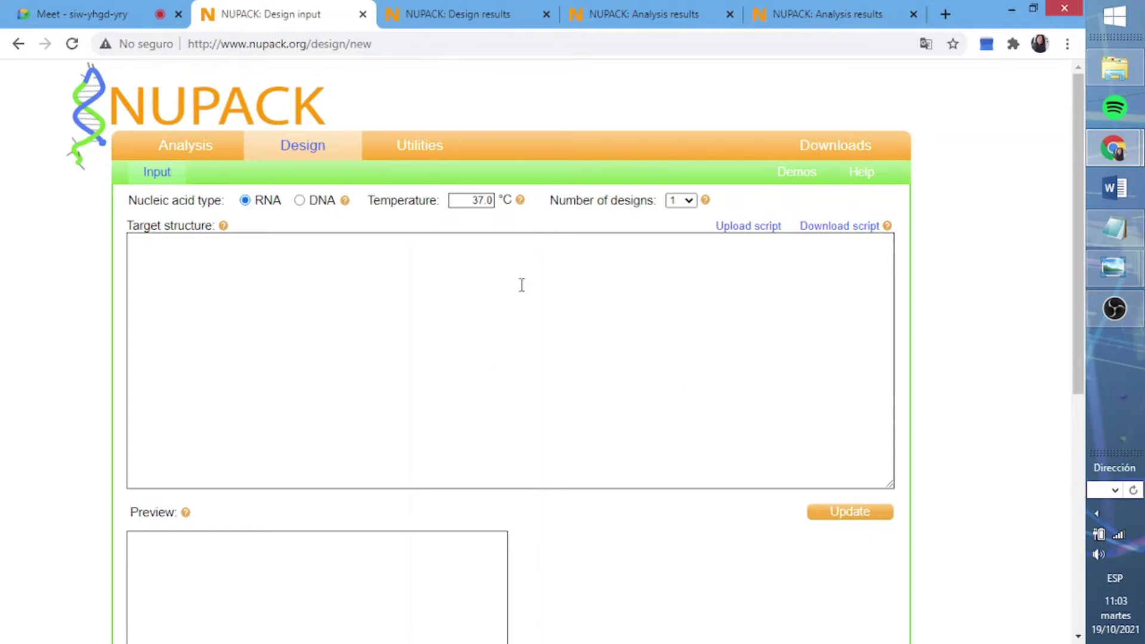
# - Focus the empty Target structure field, then bring the Notepad toehold design script forward
pyautogui.click(638, 283)
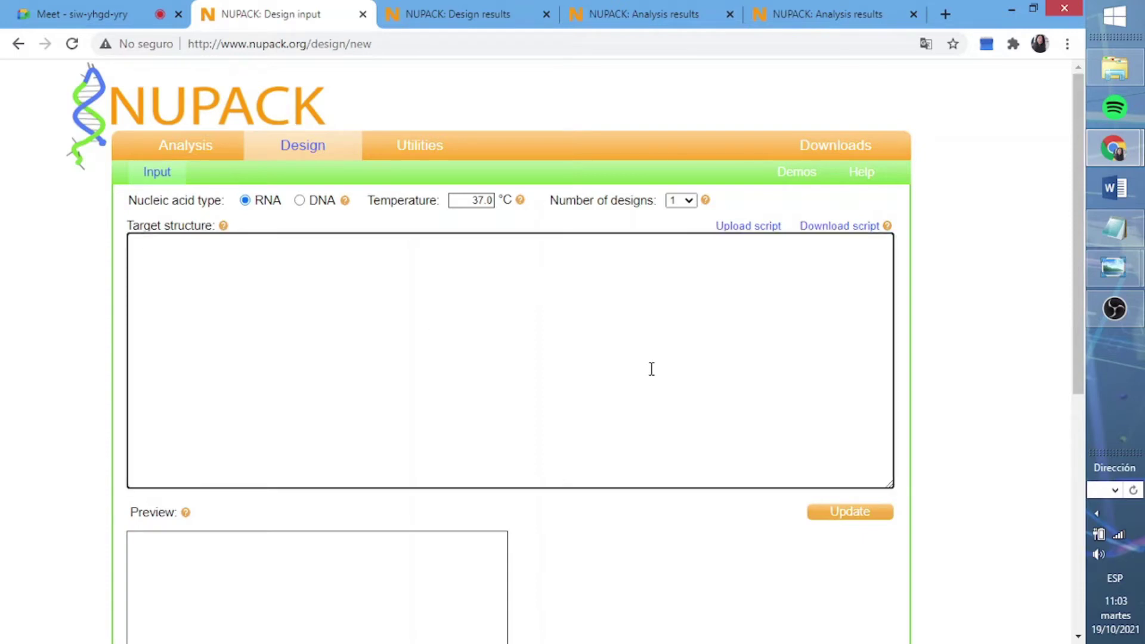
pyautogui.click(1115, 230)
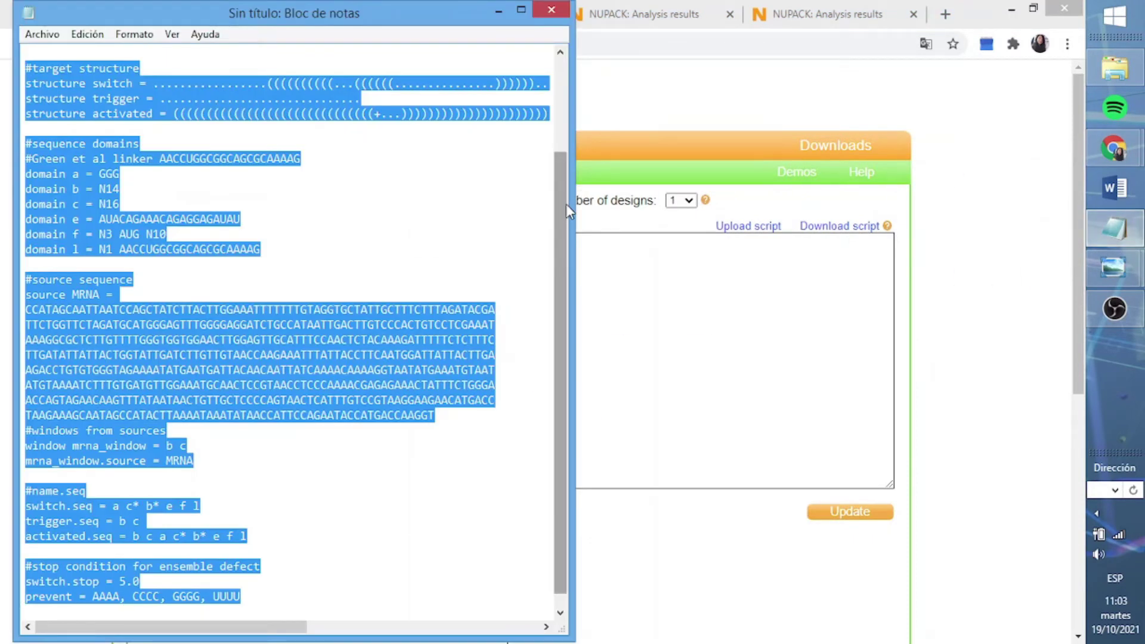
pyautogui.moveTo(567, 204); pyautogui.dragTo(560, 74)
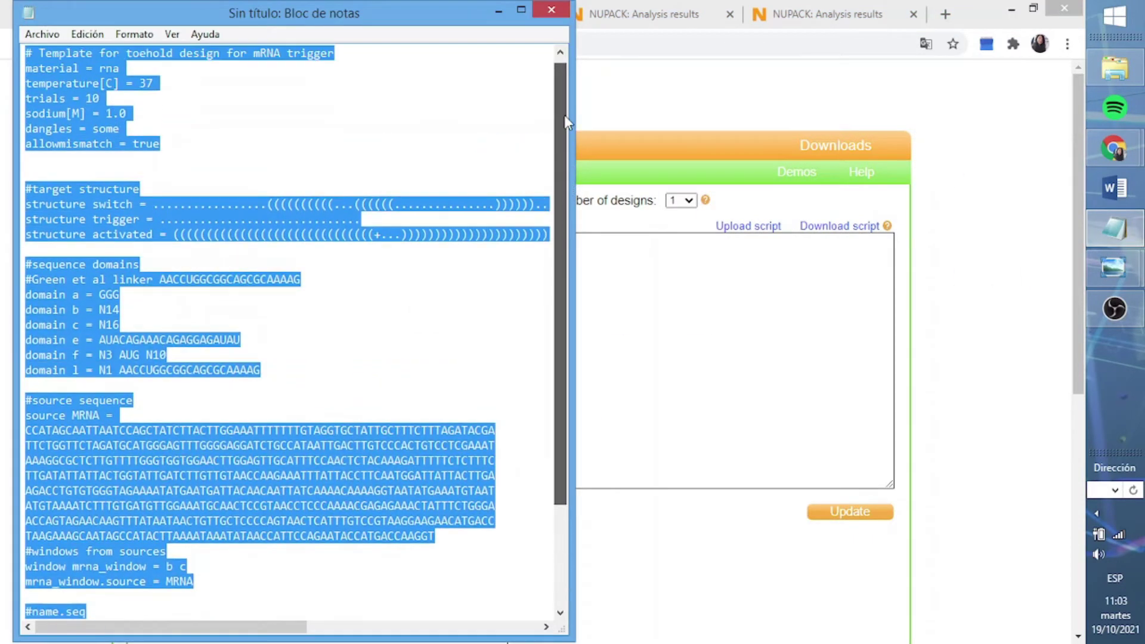
pyautogui.click(383, 96)
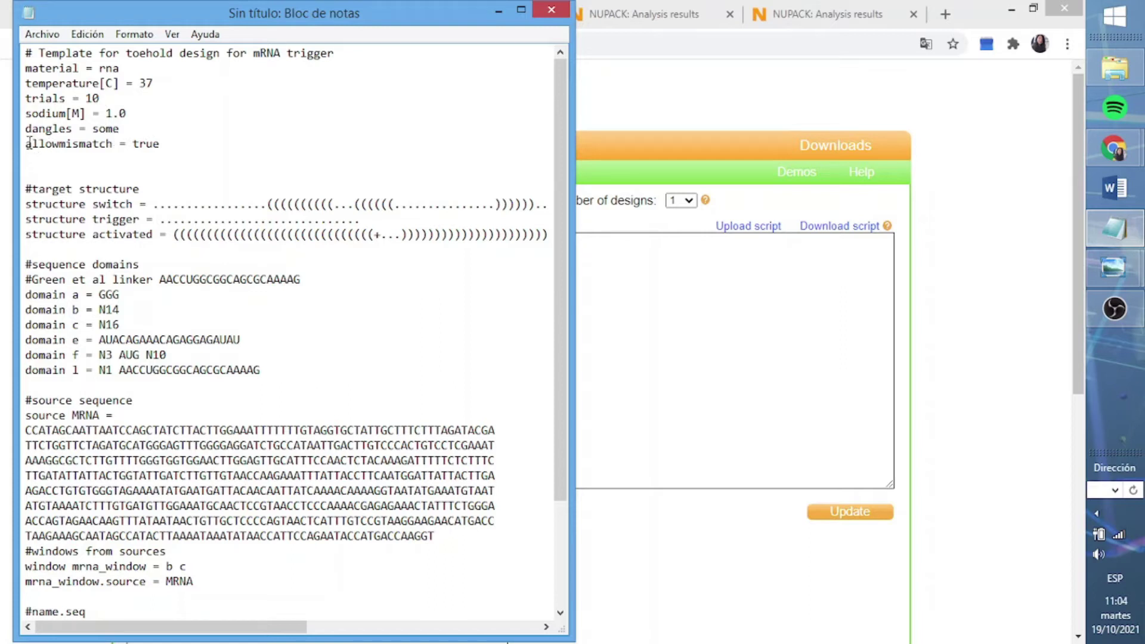
pyautogui.click(26, 143)
pyautogui.doubleClick(27, 143)
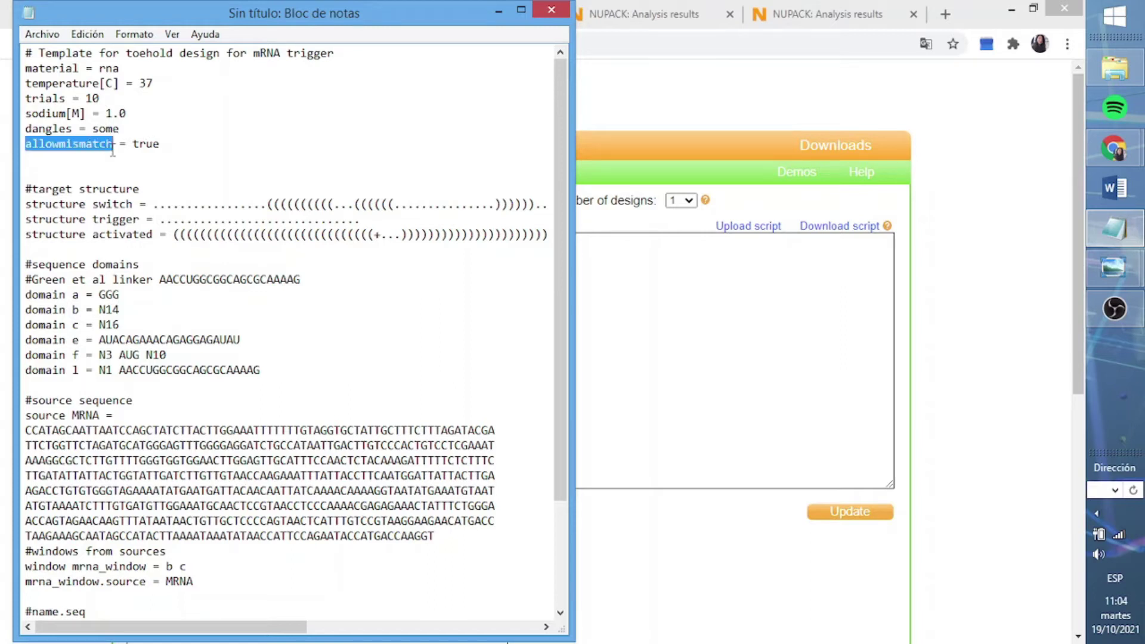
pyautogui.moveTo(134, 143); pyautogui.dragTo(163, 144)
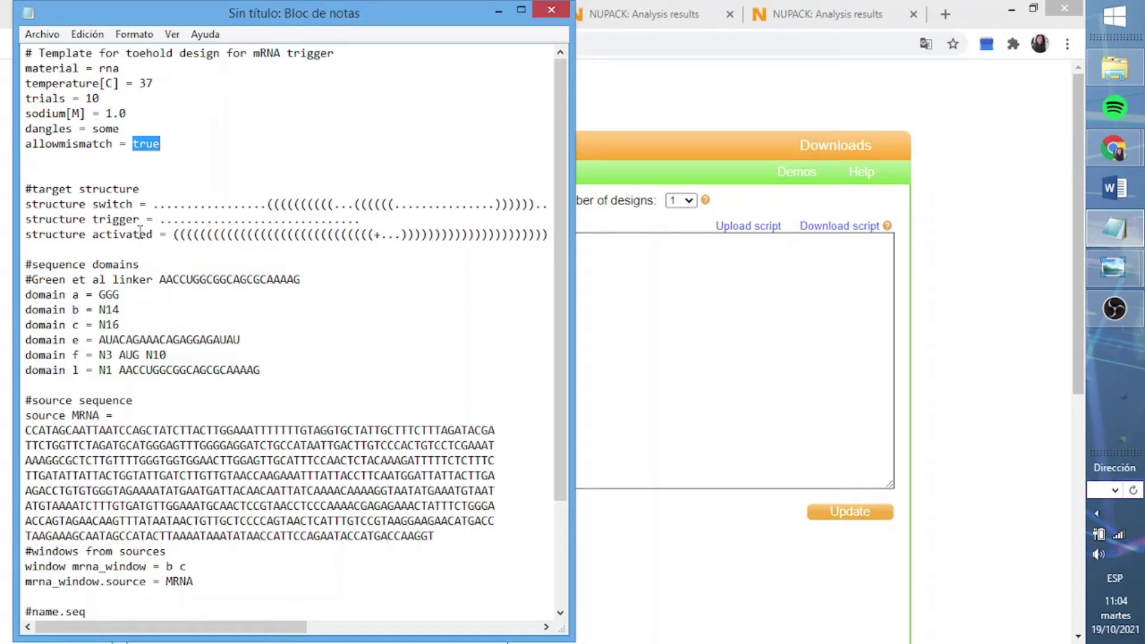
pyautogui.moveTo(161, 235); pyautogui.dragTo(20, 236)
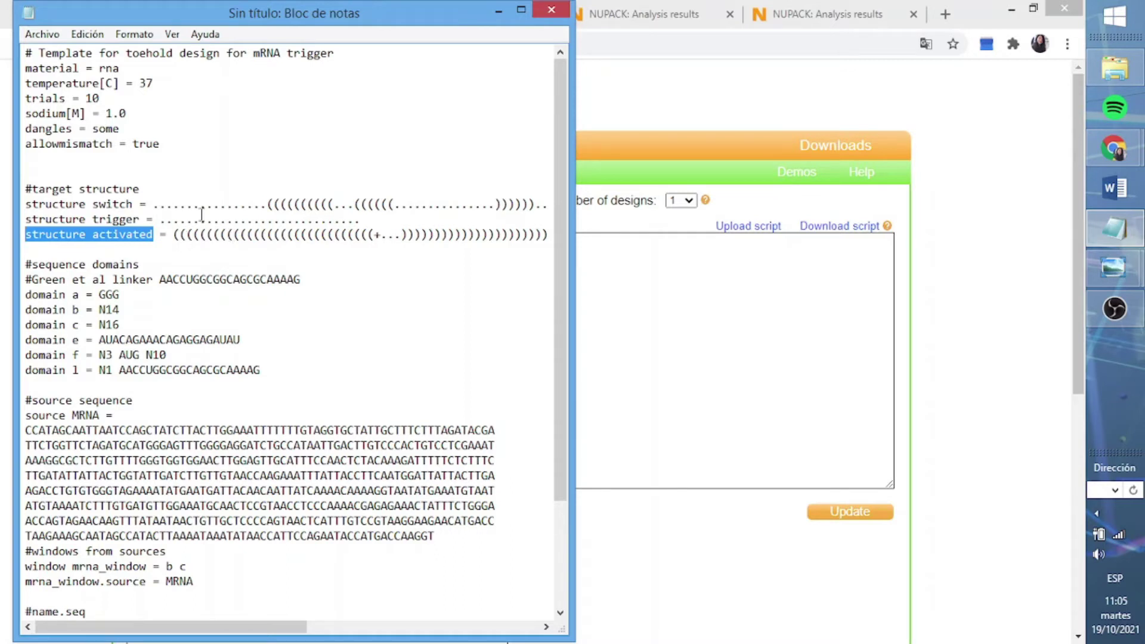
pyautogui.moveTo(268, 205); pyautogui.dragTo(159, 204)
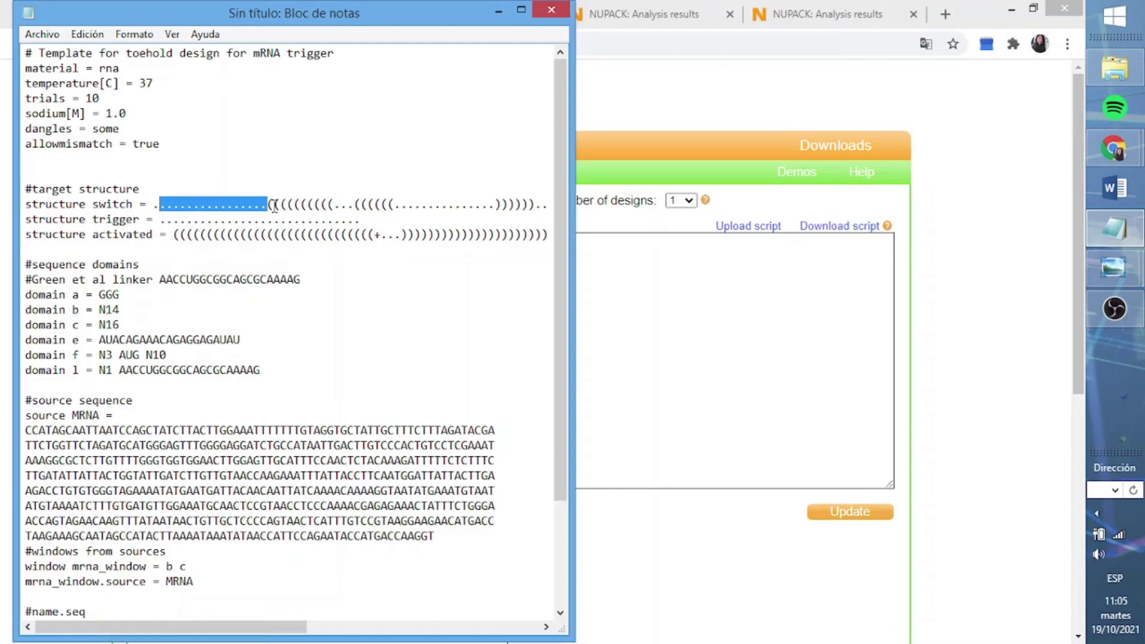
pyautogui.moveTo(272, 205); pyautogui.dragTo(331, 208)
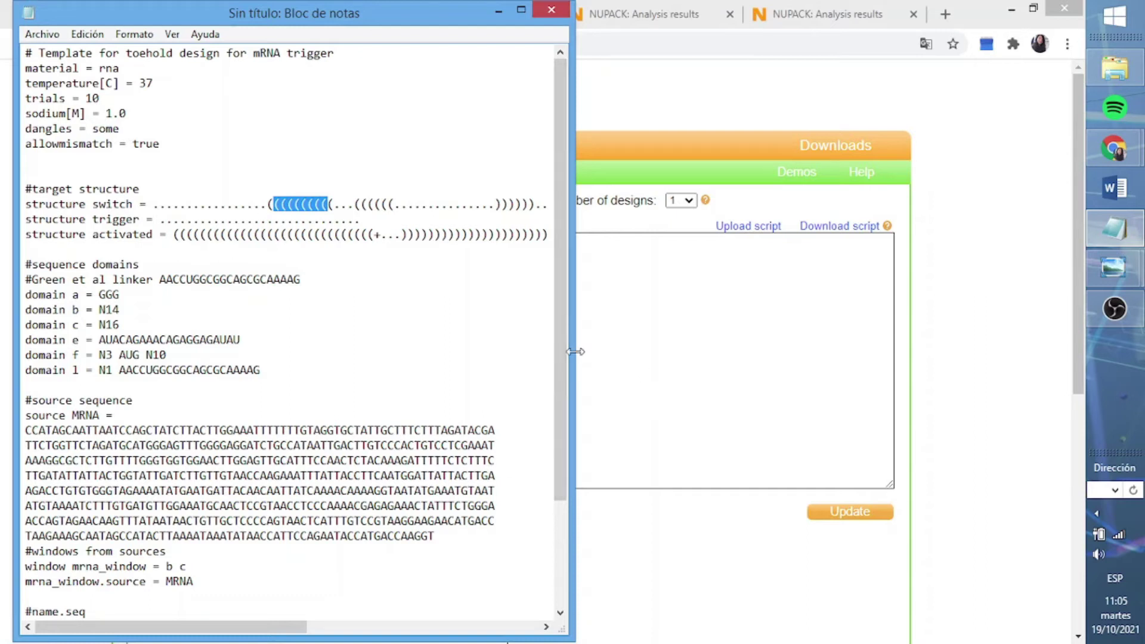
# - Widen the Notepad window and highlight the switch loop through the trigger line
pyautogui.moveTo(570, 350); pyautogui.dragTo(758, 349)
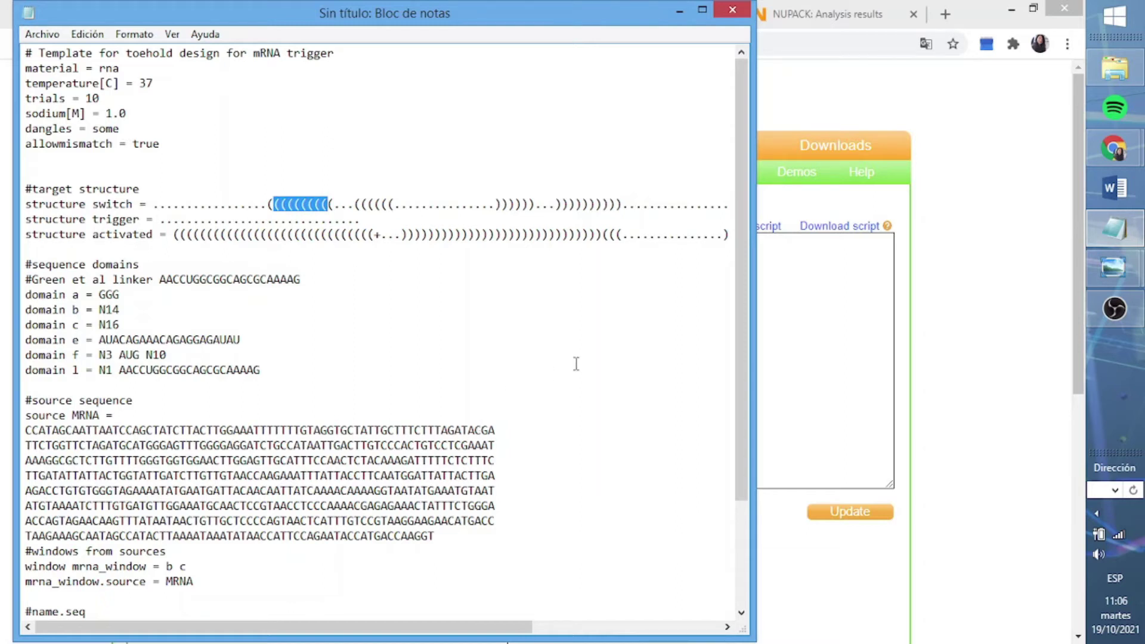
pyautogui.moveTo(362, 220); pyautogui.dragTo(454, 205)
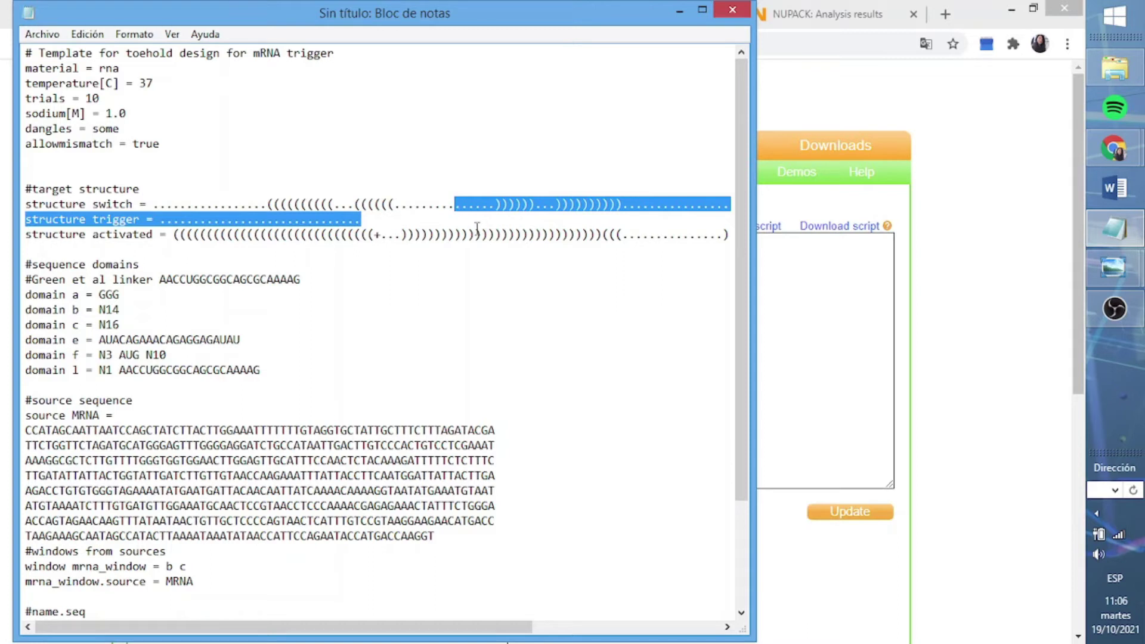
pyautogui.click(477, 232)
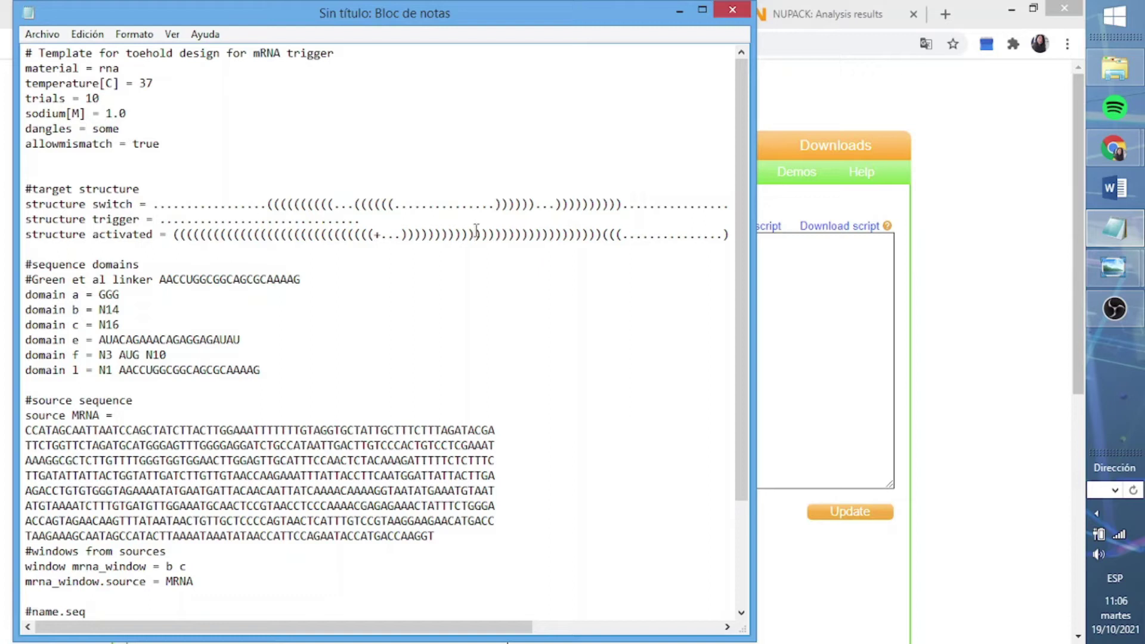
# - Highlight the '+' strand break in activated, then the word structure and the name switch
pyautogui.click(382, 235)
pyautogui.moveTo(382, 234); pyautogui.dragTo(374, 235)
pyautogui.click(85, 206)
pyautogui.moveTo(87, 207); pyautogui.dragTo(25, 206)
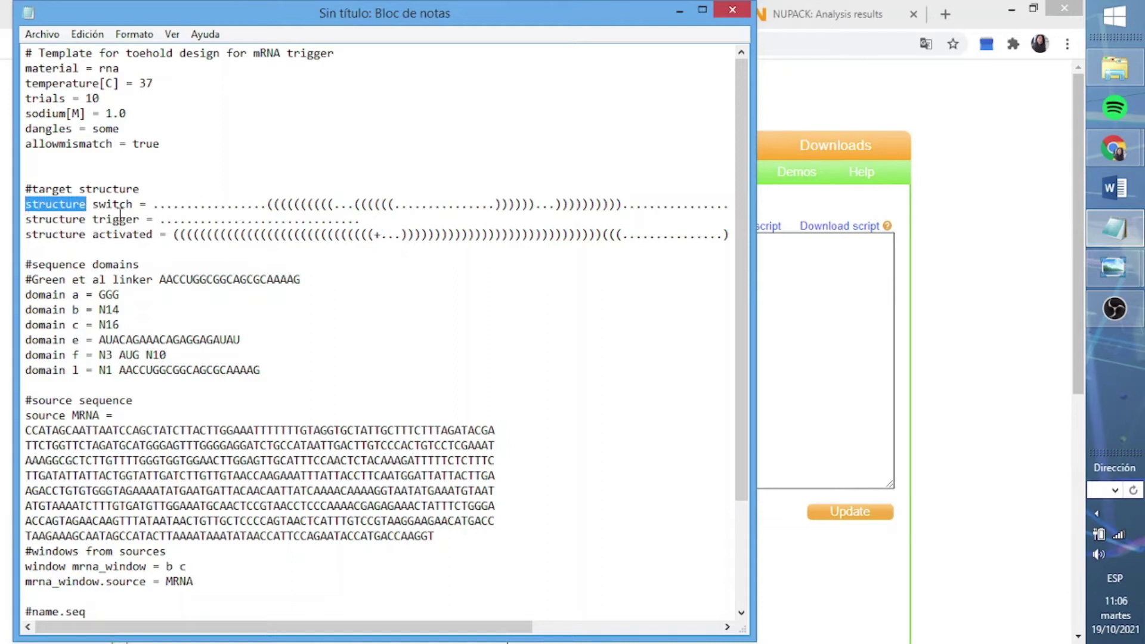
pyautogui.click(134, 204)
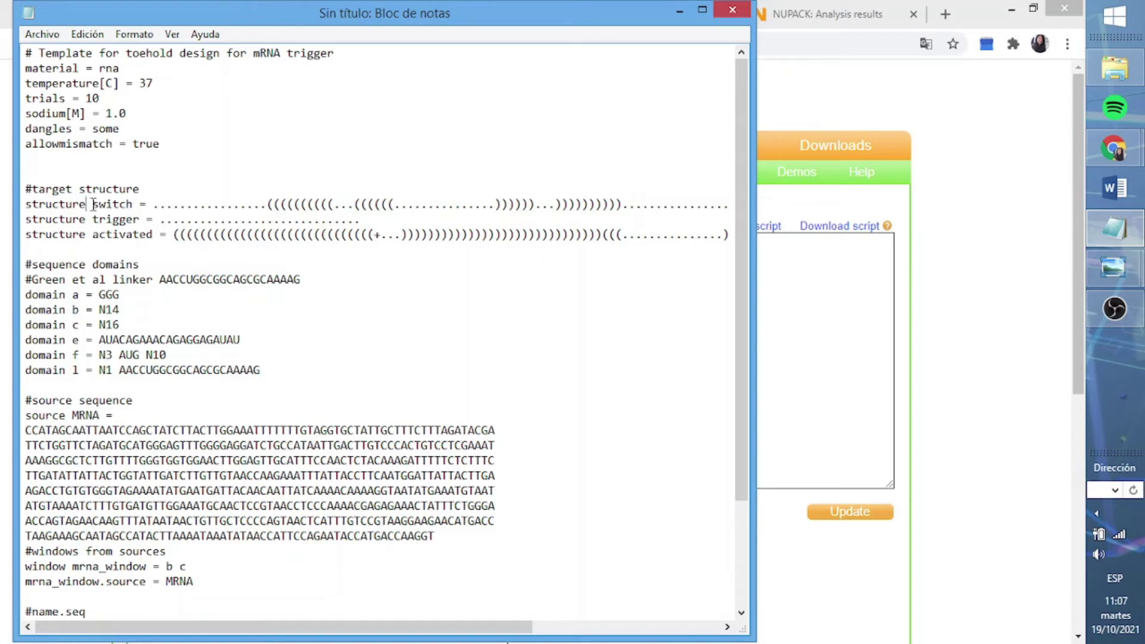
pyautogui.moveTo(91, 204); pyautogui.dragTo(134, 204)
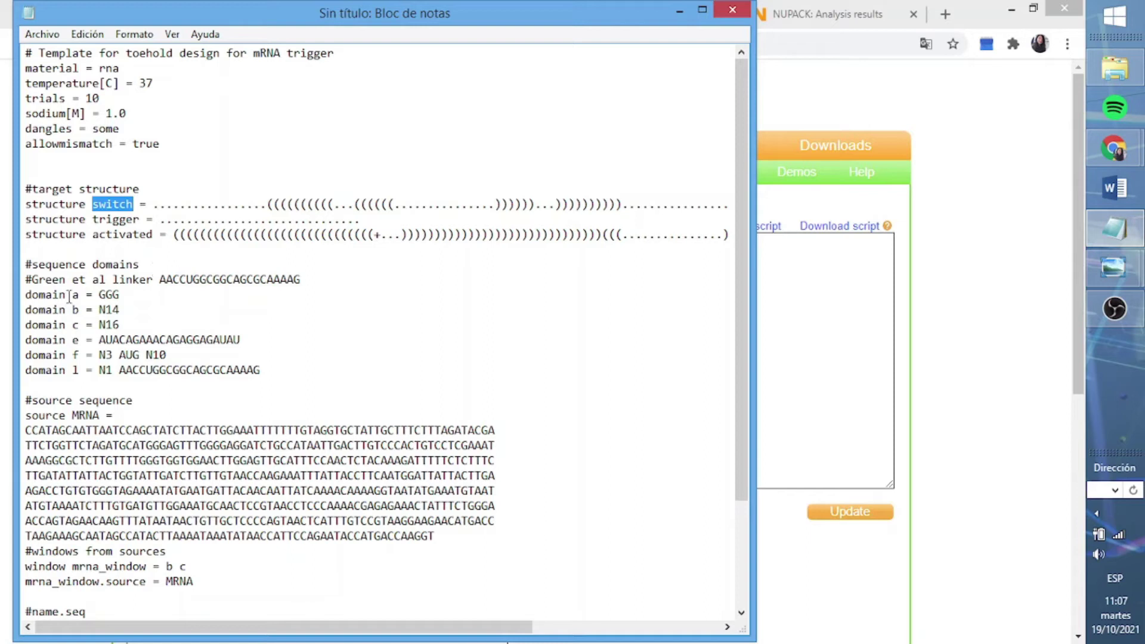
pyautogui.moveTo(71, 295); pyautogui.dragTo(25, 297)
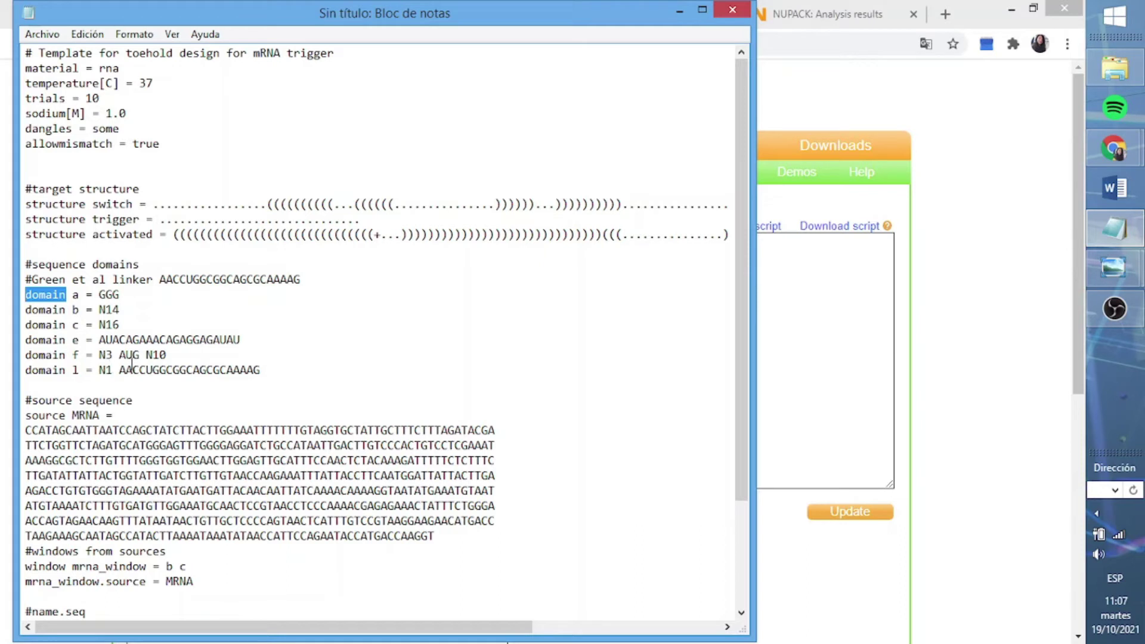
pyautogui.moveTo(107, 310); pyautogui.dragTo(99, 309)
pyautogui.moveTo(120, 310); pyautogui.dragTo(106, 310)
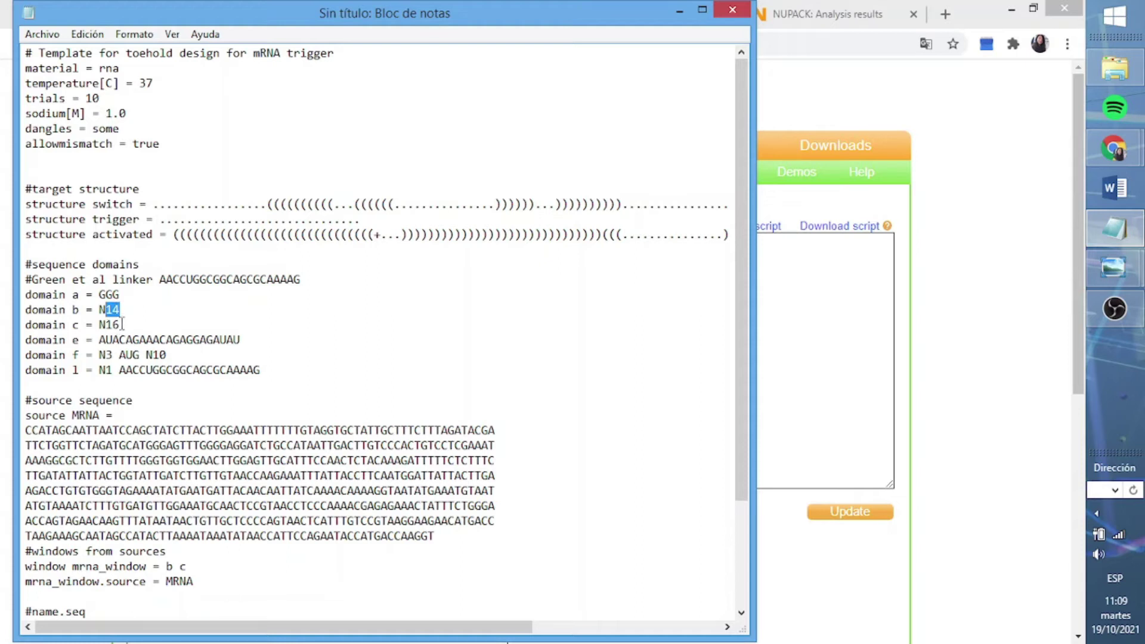
pyautogui.moveTo(119, 310); pyautogui.dragTo(120, 324)
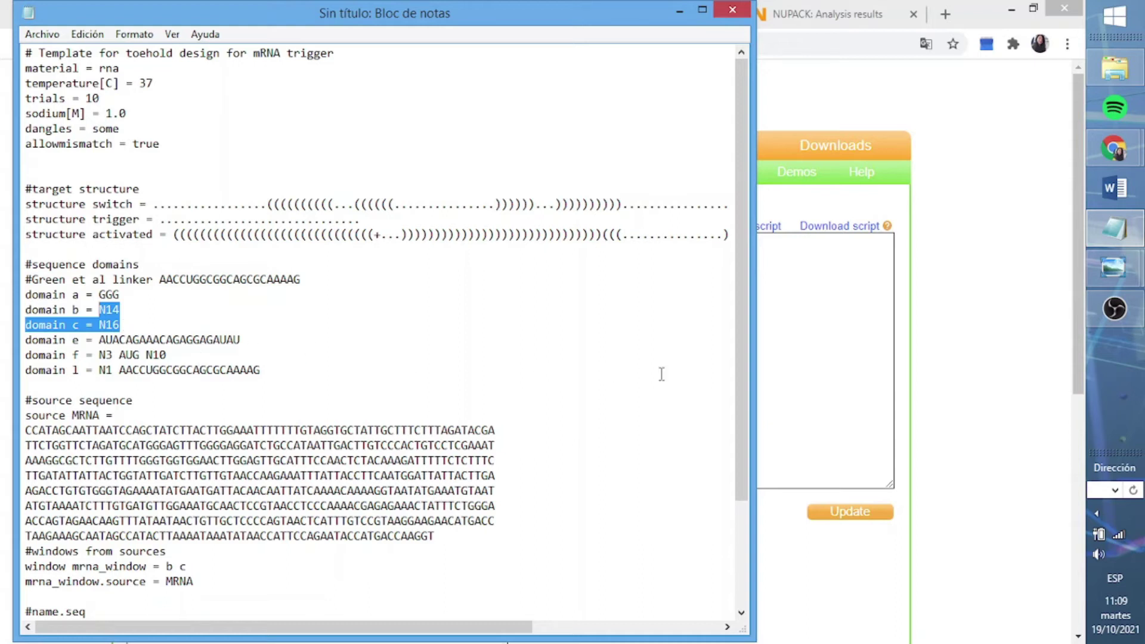
pyautogui.moveTo(740, 366); pyautogui.dragTo(720, 444)
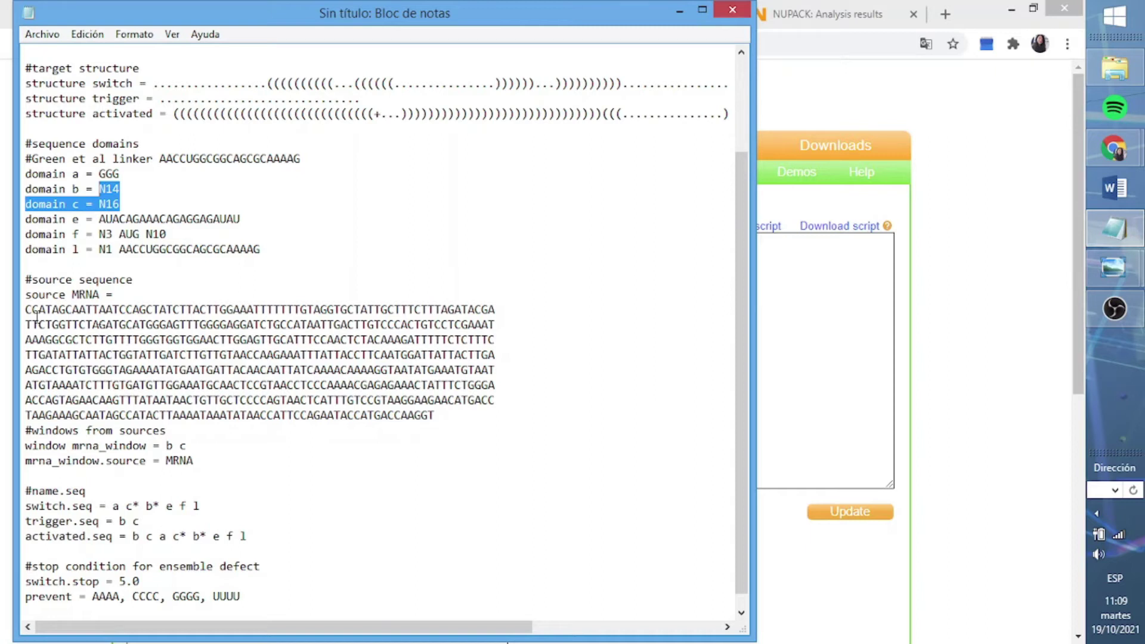
pyautogui.moveTo(26, 309); pyautogui.dragTo(465, 416)
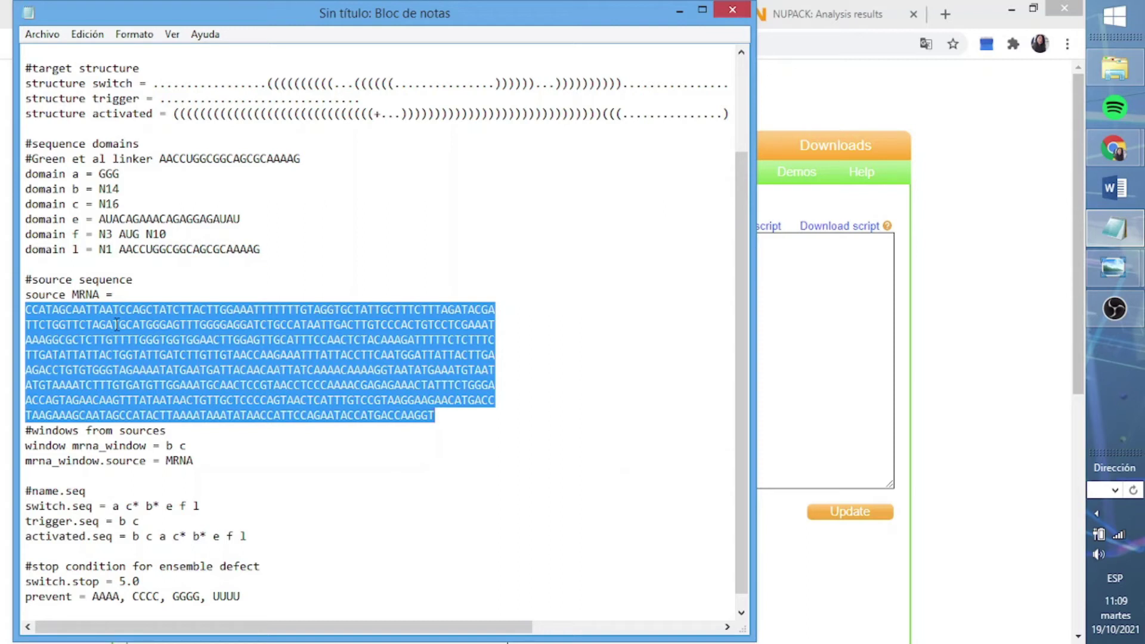
pyautogui.click(65, 294)
pyautogui.moveTo(66, 295); pyautogui.dragTo(25, 295)
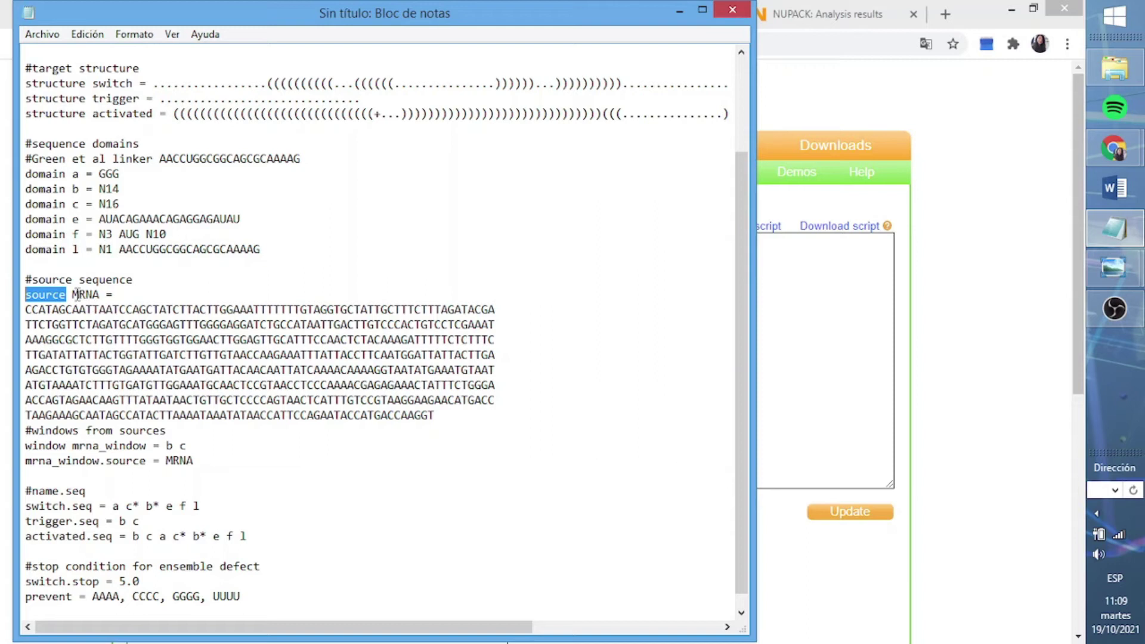
pyautogui.moveTo(75, 295); pyautogui.dragTo(101, 294)
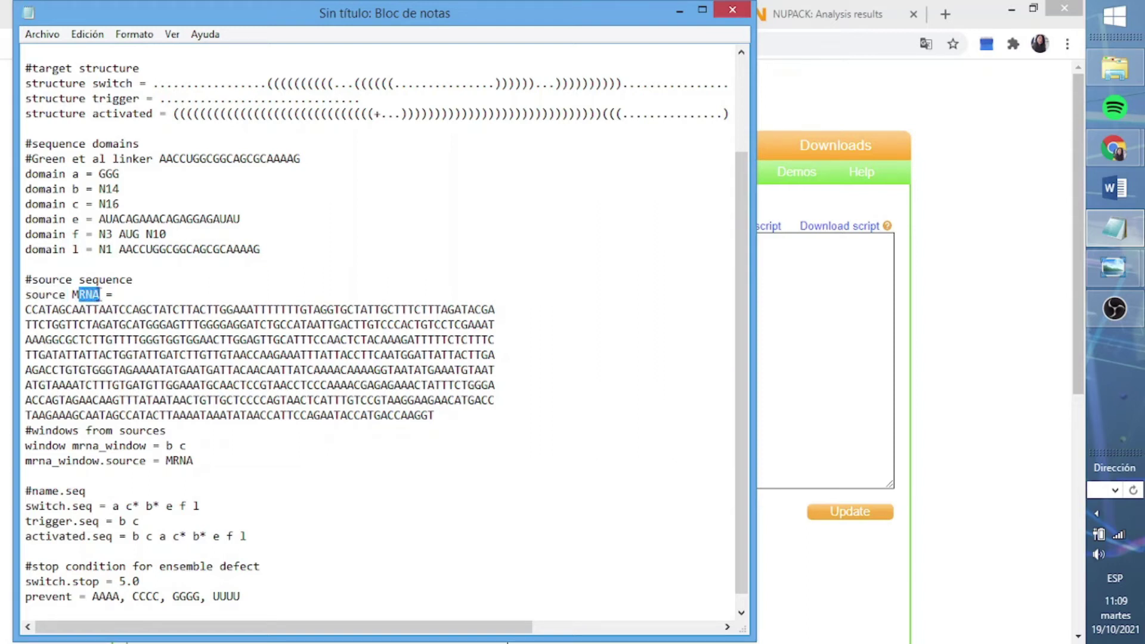
pyautogui.moveTo(25, 310); pyautogui.dragTo(445, 415)
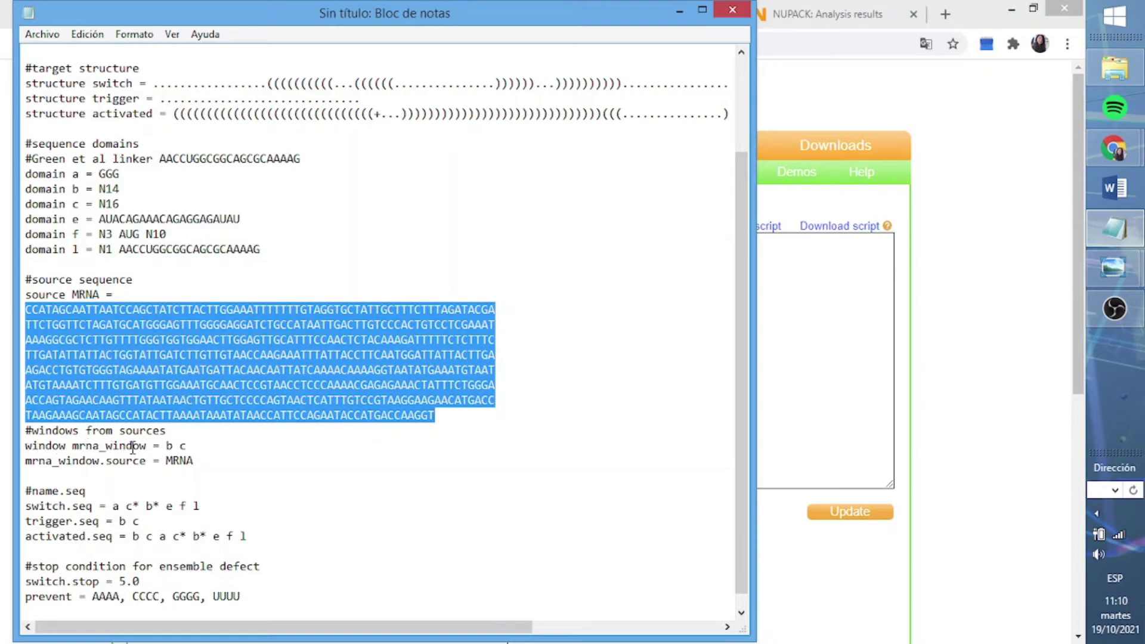
pyautogui.moveTo(165, 446); pyautogui.dragTo(191, 445)
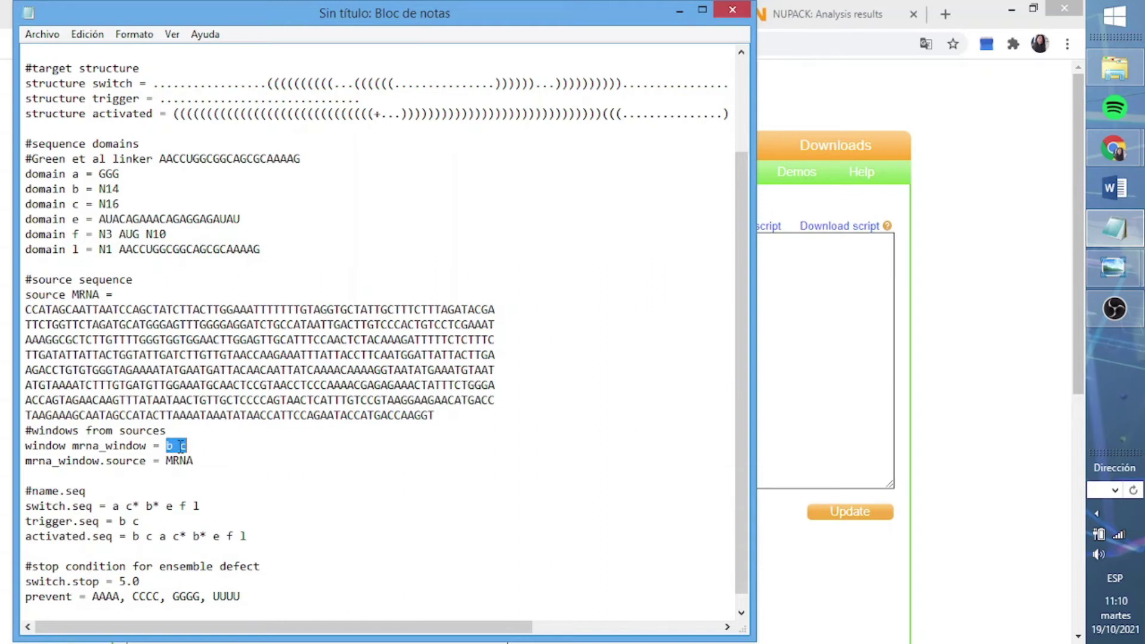
pyautogui.moveTo(117, 313)
pyautogui.mouseDown()
pyautogui.moveTo(345, 375)
pyautogui.moveTo(438, 415)
pyautogui.mouseUp()
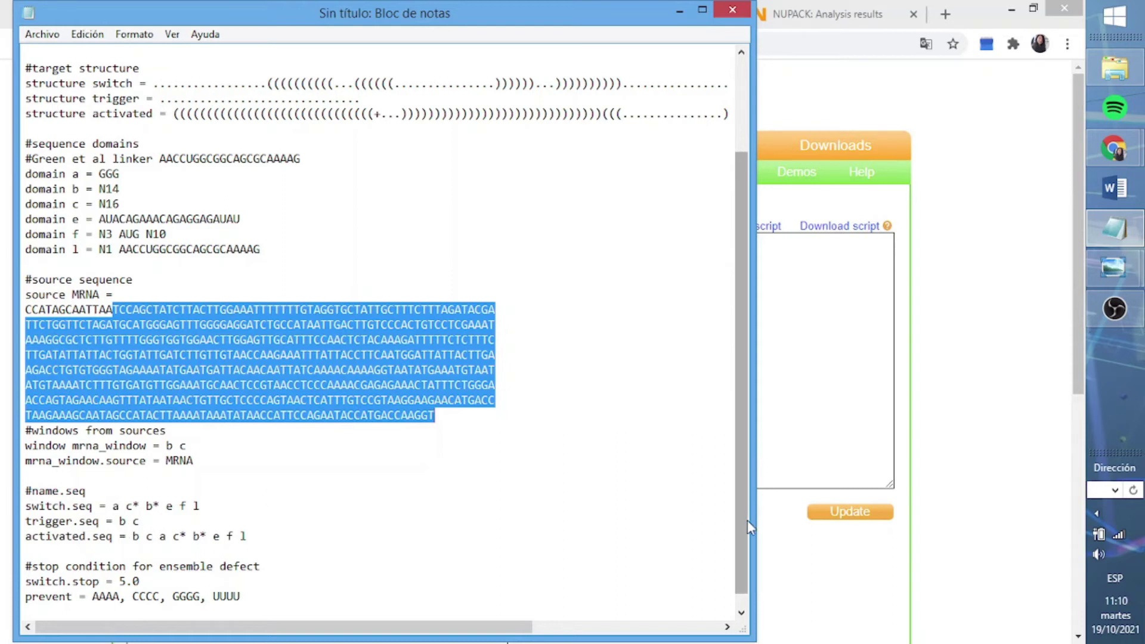
pyautogui.moveTo(743, 505); pyautogui.dragTo(742, 567)
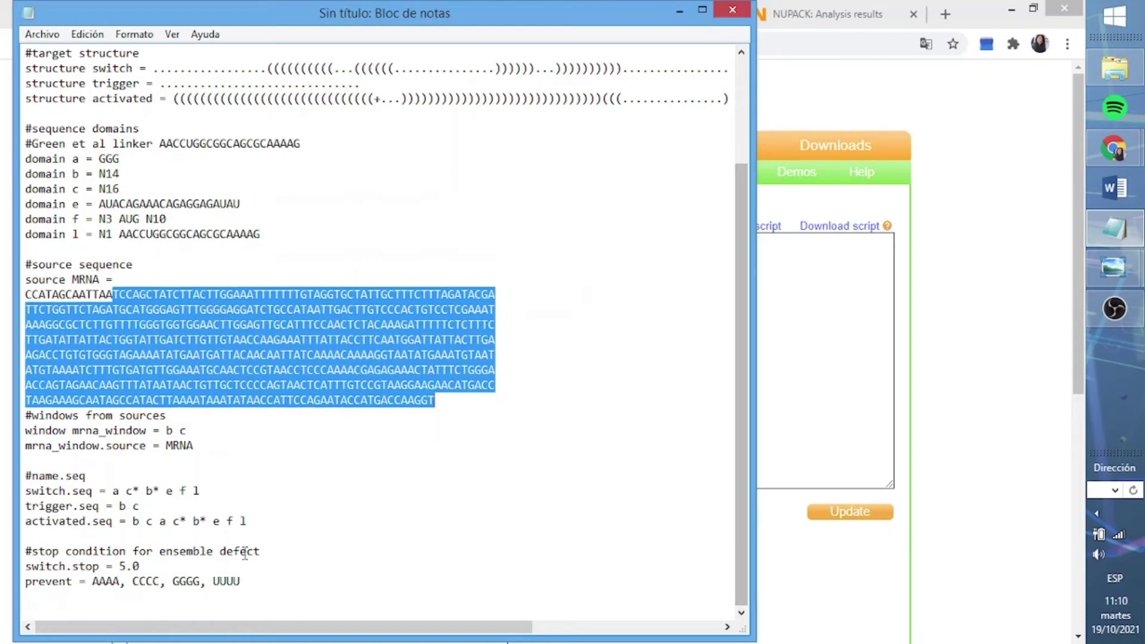
pyautogui.moveTo(63, 477); pyautogui.dragTo(30, 476)
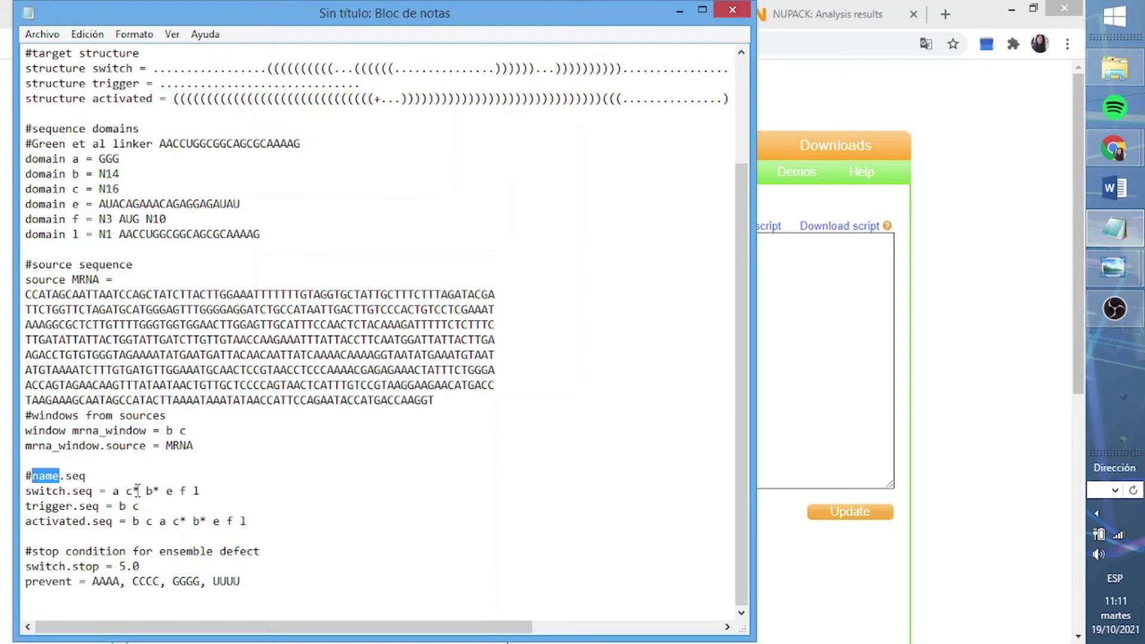
pyautogui.doubleClick(137, 490)
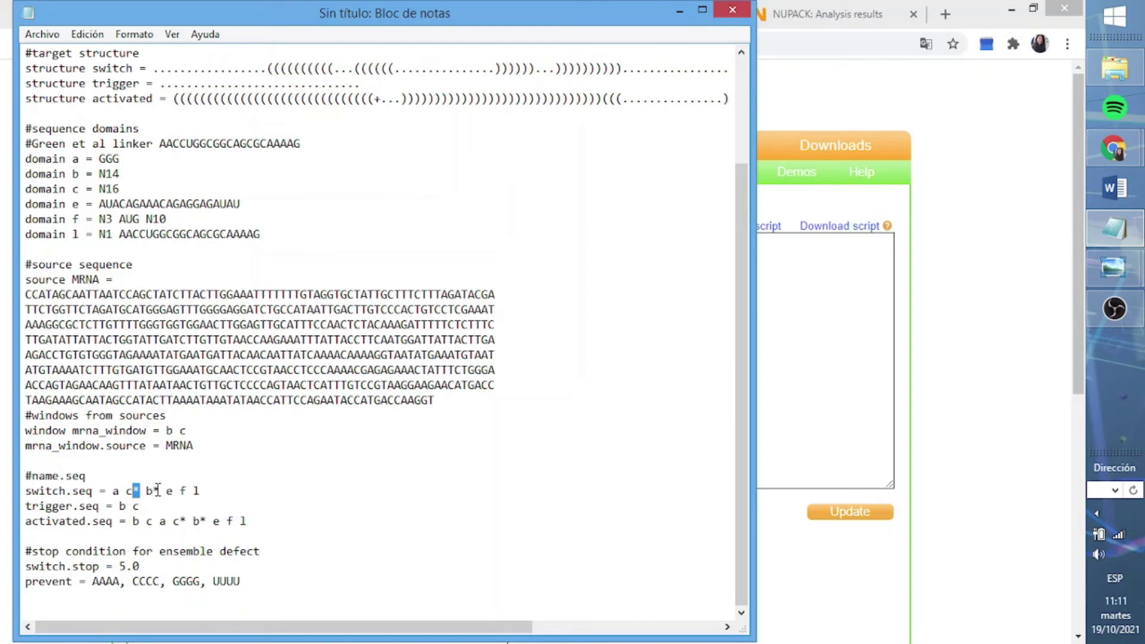
pyautogui.doubleClick(157, 490)
pyautogui.moveTo(142, 507); pyautogui.dragTo(118, 506)
pyautogui.moveTo(146, 505); pyautogui.dragTo(113, 490)
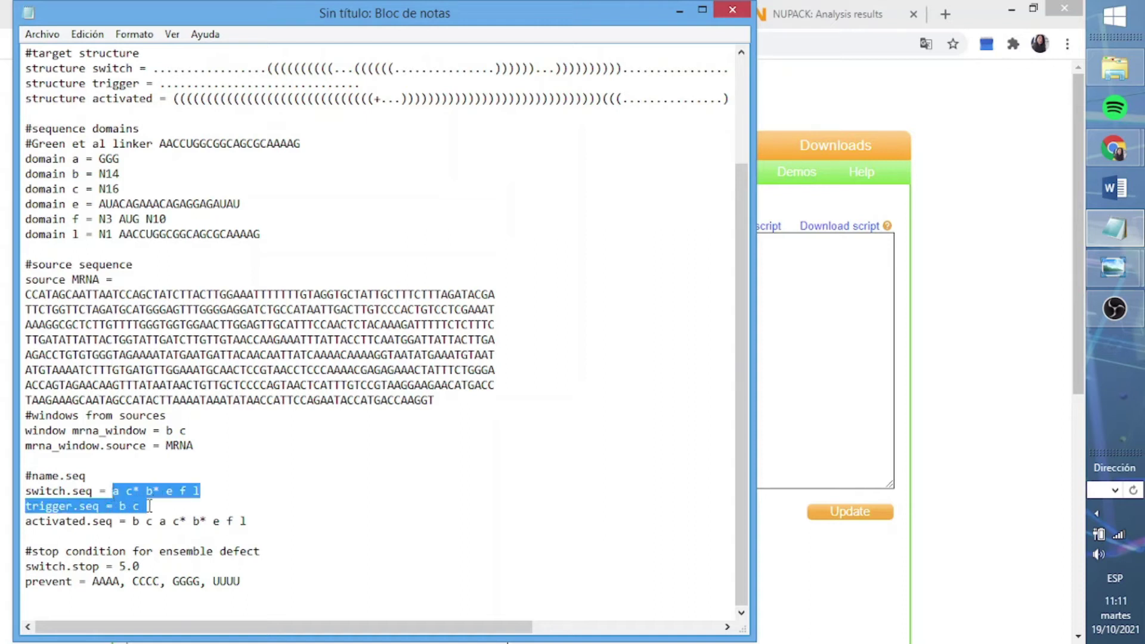
pyautogui.click(229, 520)
pyautogui.moveTo(1113, 267)
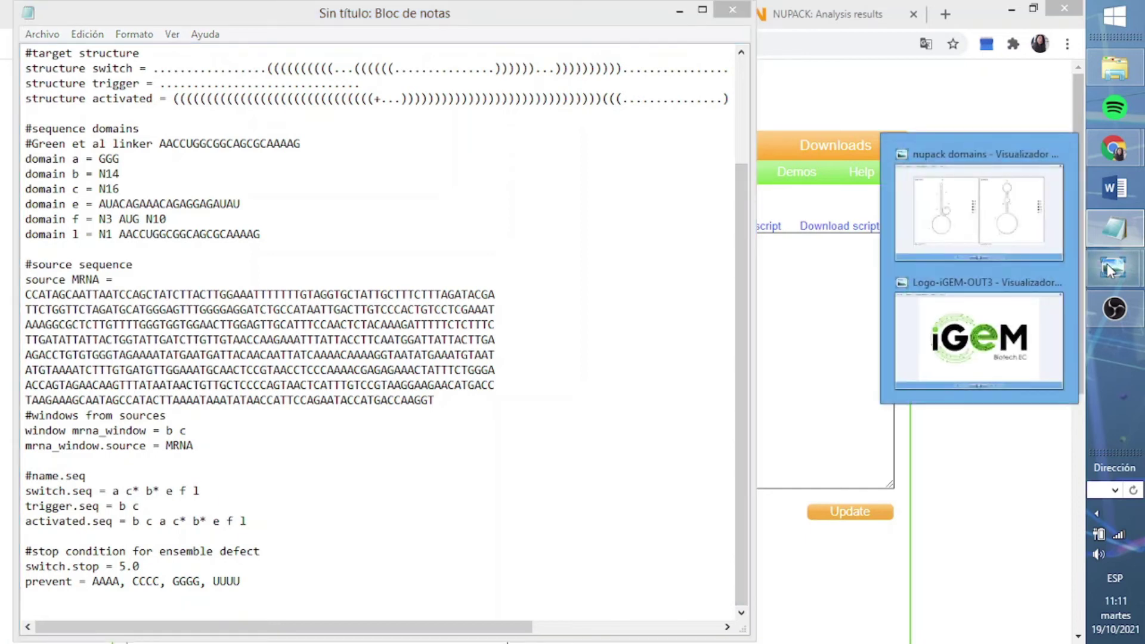
# - Open the 'nupack domains' image of the labelled activated and switch hairpins
pyautogui.click(979, 205)
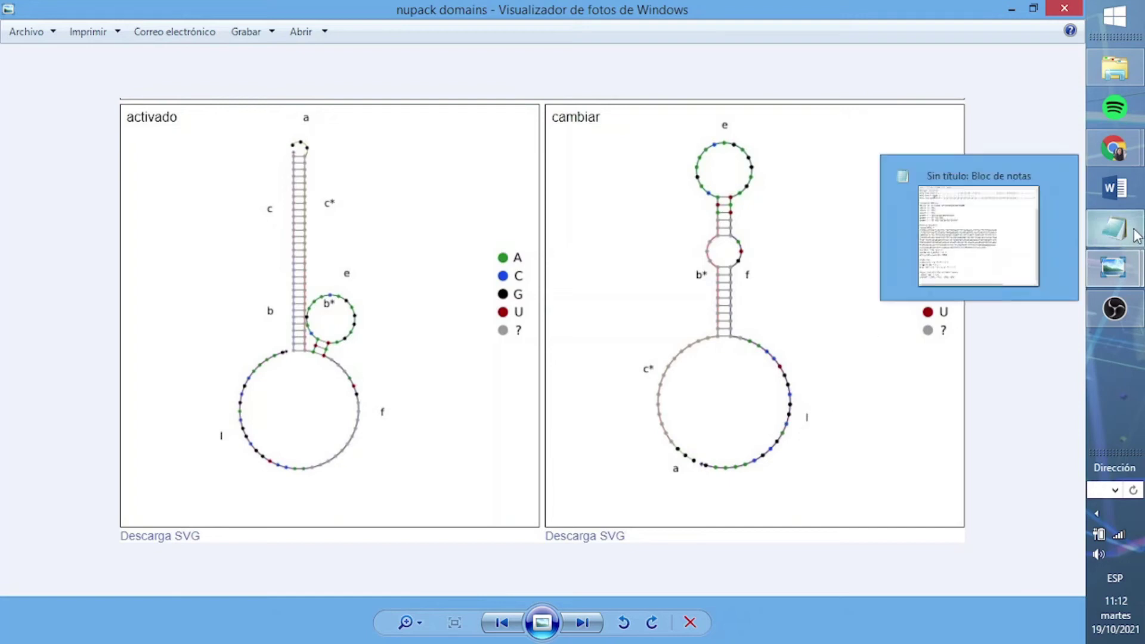
# - Review the 5.0 stop condition and prevent patterns, then select the whole script
pyautogui.moveTo(1114, 149)
pyautogui.click(979, 130)
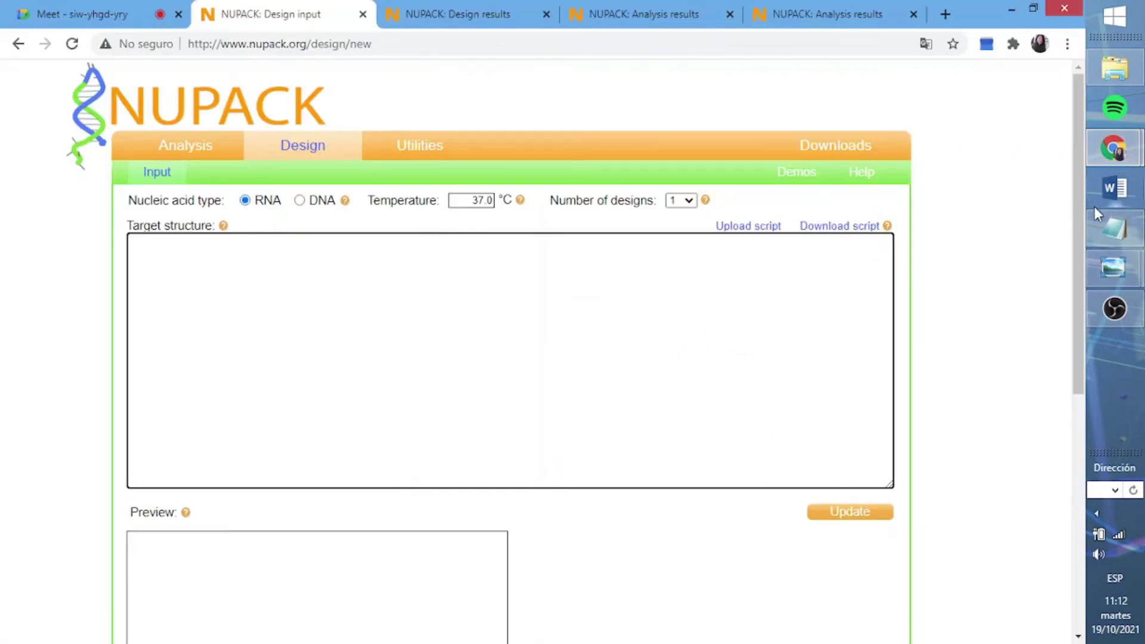
pyautogui.click(1114, 228)
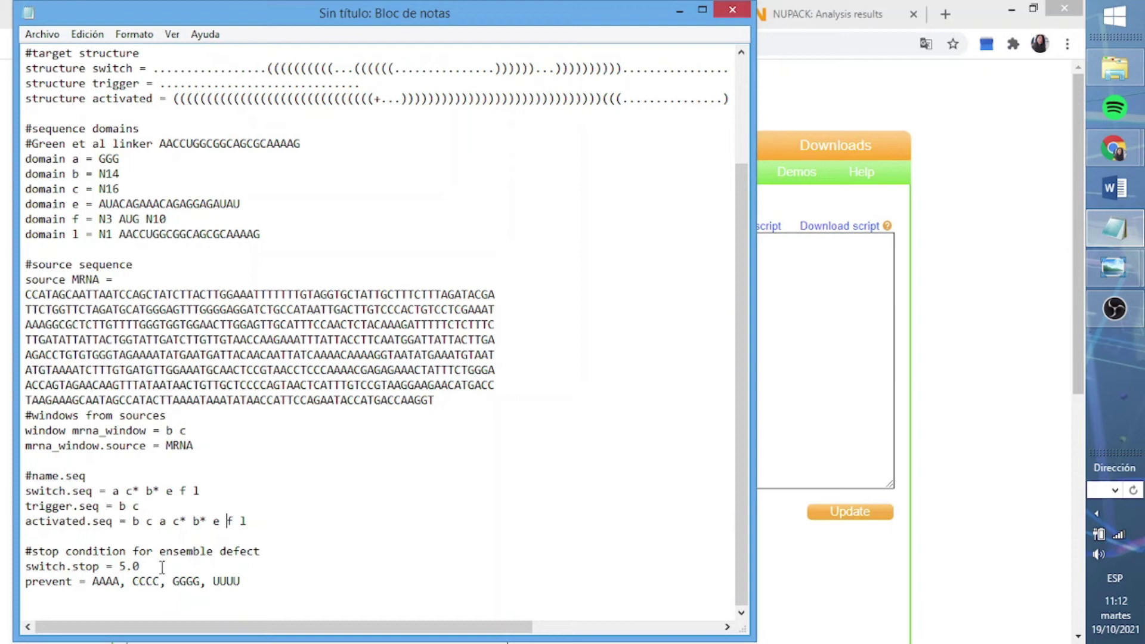
pyautogui.moveTo(140, 567)
pyautogui.mouseDown()
pyautogui.moveTo(67, 565)
pyautogui.moveTo(100, 567)
pyautogui.mouseUp()
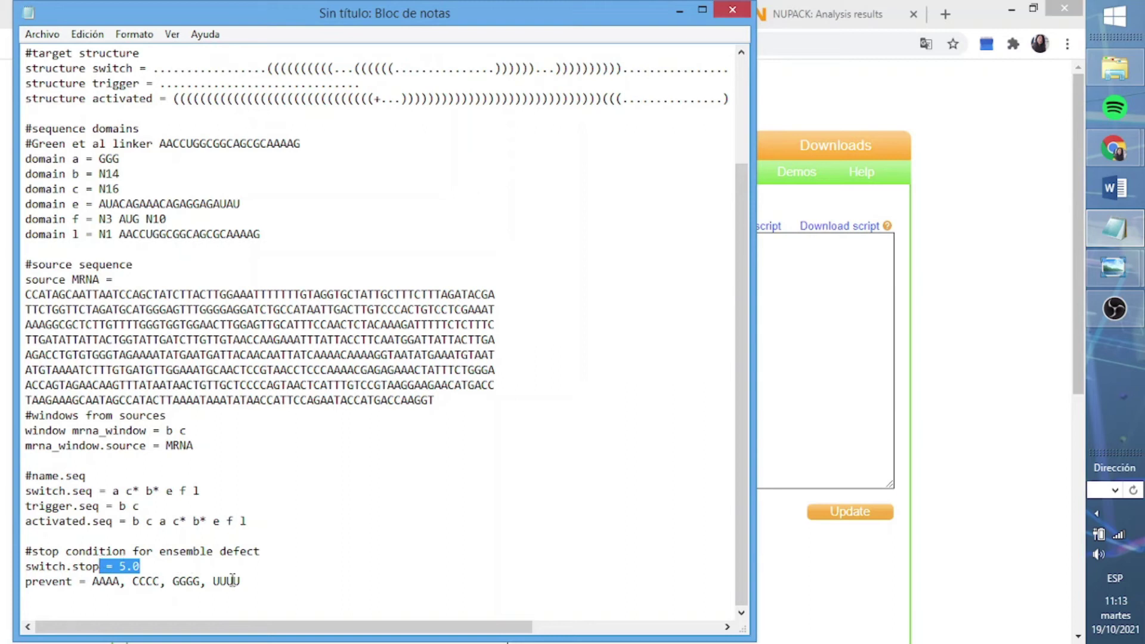
pyautogui.moveTo(239, 582); pyautogui.dragTo(93, 582)
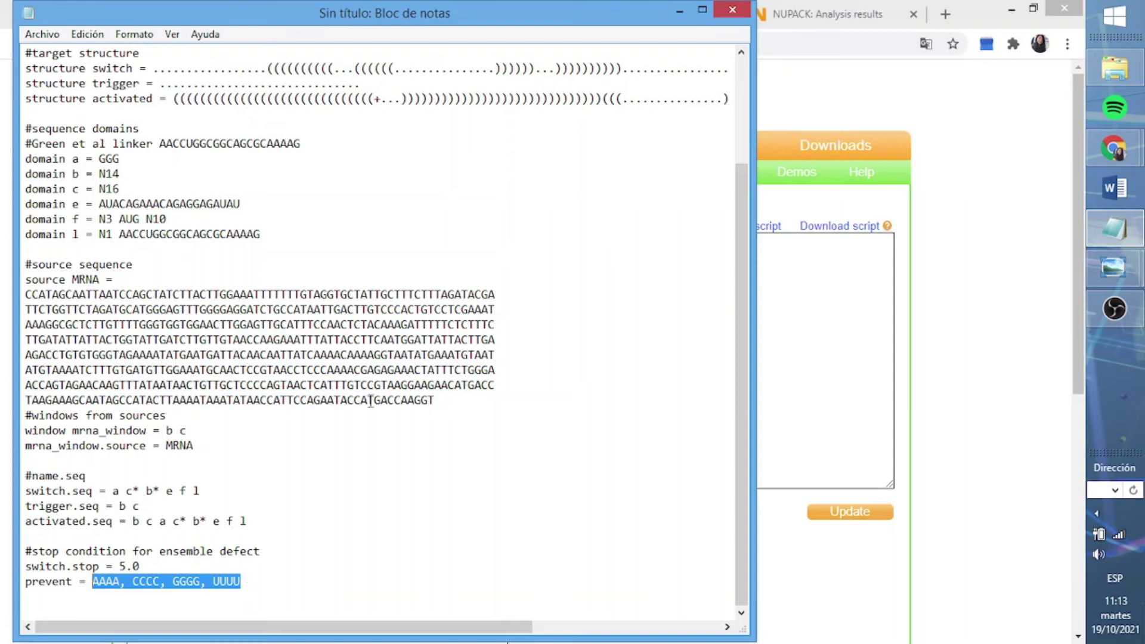
pyautogui.moveTo(243, 581)
pyautogui.mouseDown()
pyautogui.moveTo(39, 36)
pyautogui.moveTo(25, 40)
pyautogui.mouseUp()
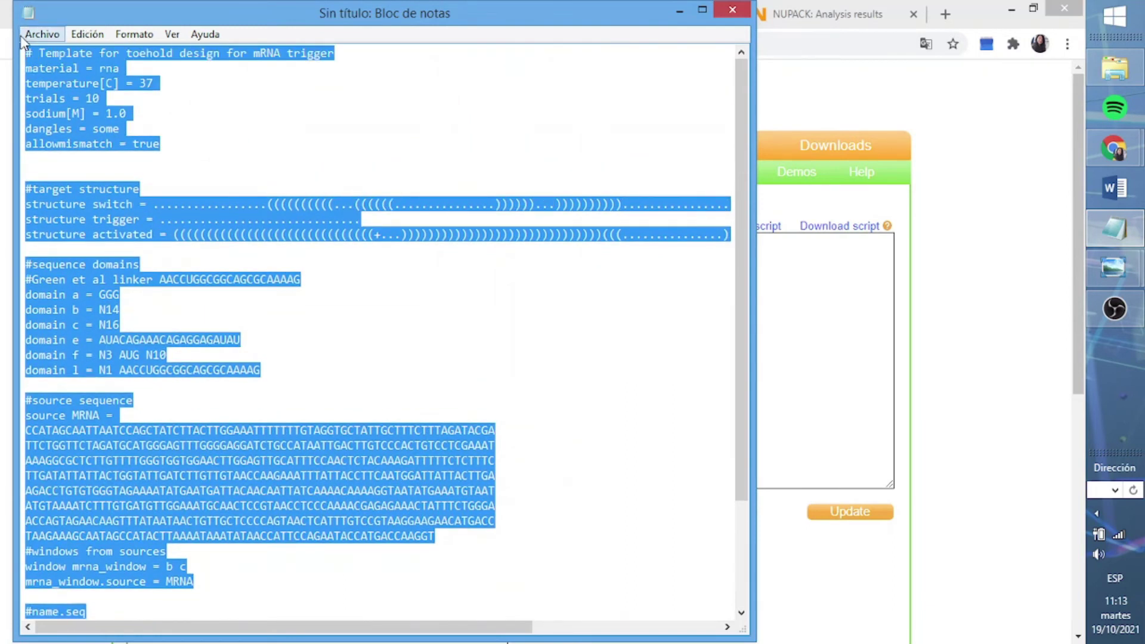
# - Paste the full toehold design script into NUPACK's Target structure box
pyautogui.click(679, 11)
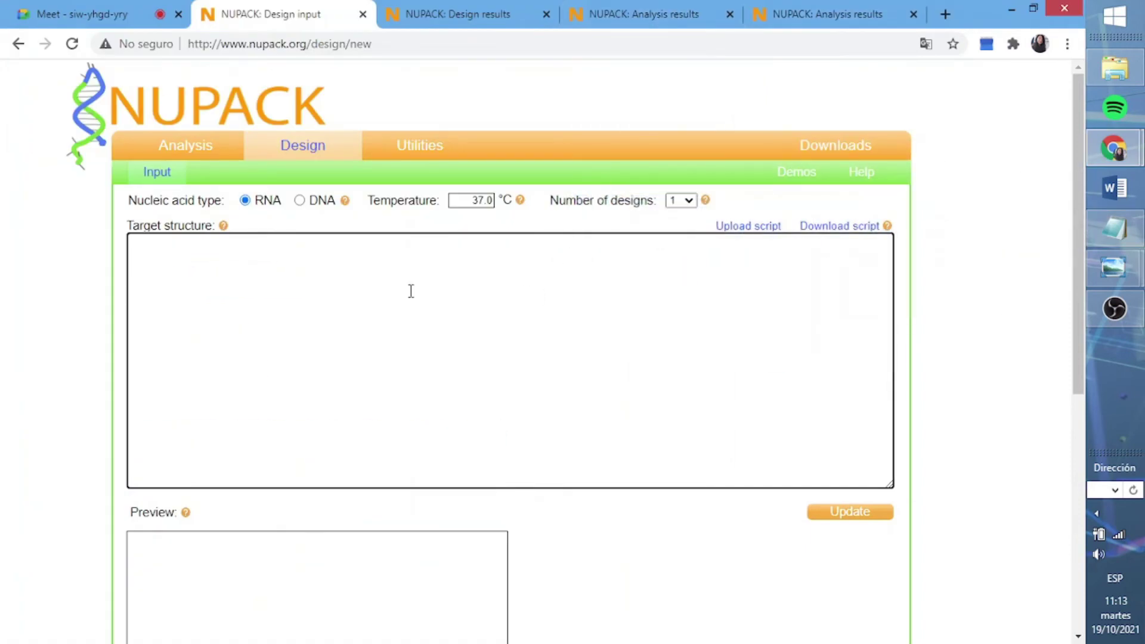
pyautogui.hotkey('ctrl', 'v')
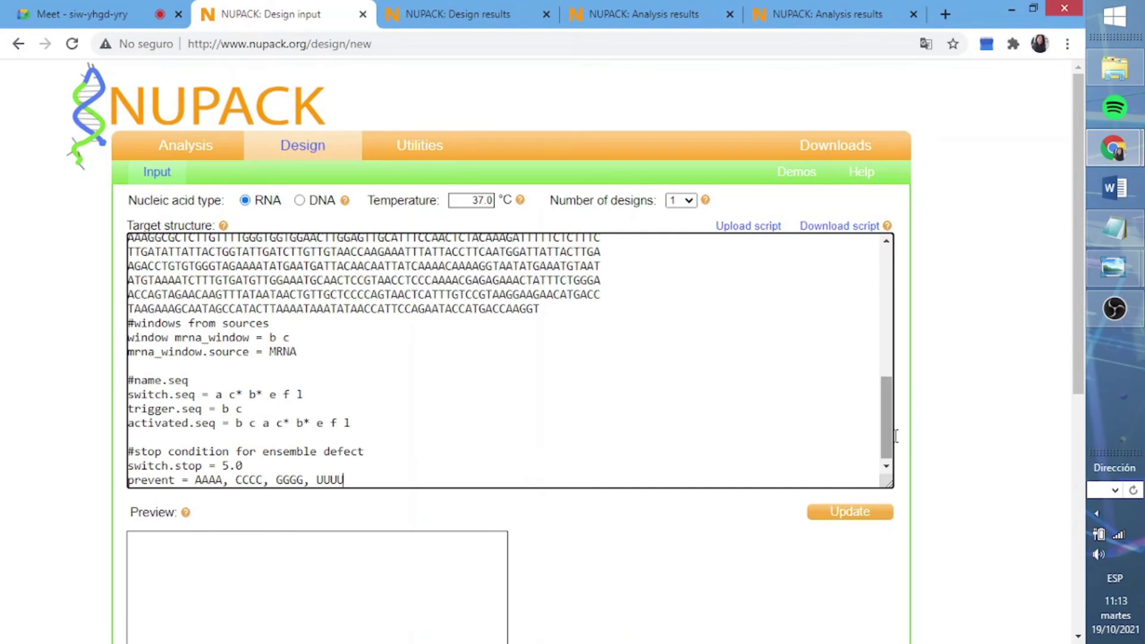
pyautogui.moveTo(887, 436)
pyautogui.mouseDown()
pyautogui.moveTo(889, 461)
pyautogui.moveTo(865, 409)
pyautogui.moveTo(865, 474)
pyautogui.mouseUp()
# - Update the preview to draw the activated and switch structures and the unpaired trigger
pyautogui.click(850, 512)
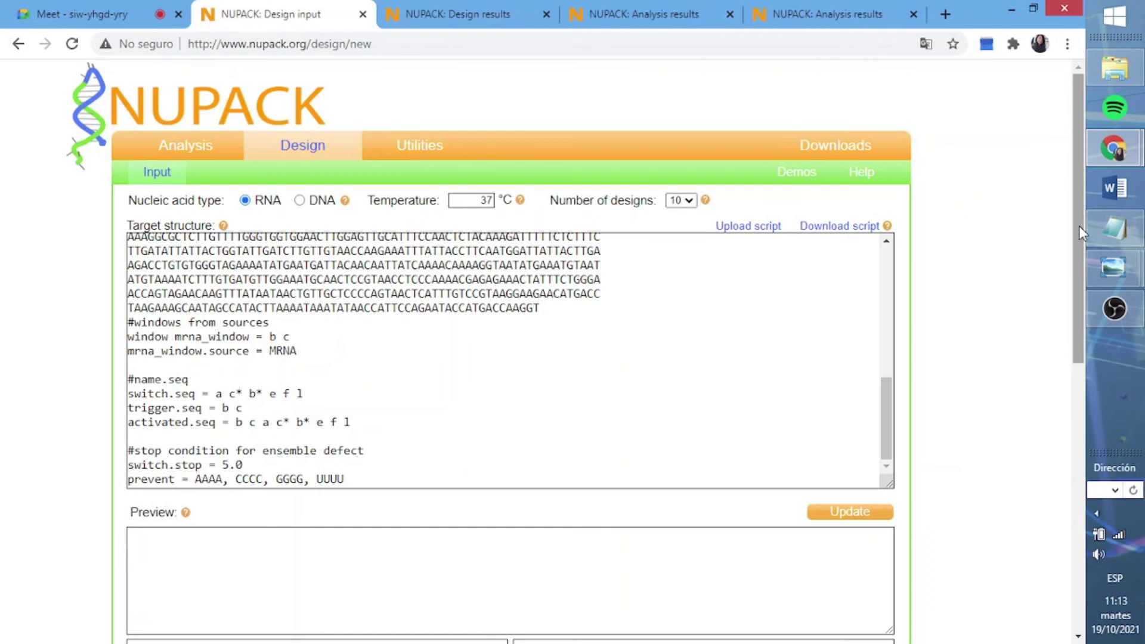
pyautogui.moveTo(1079, 226); pyautogui.dragTo(1051, 444)
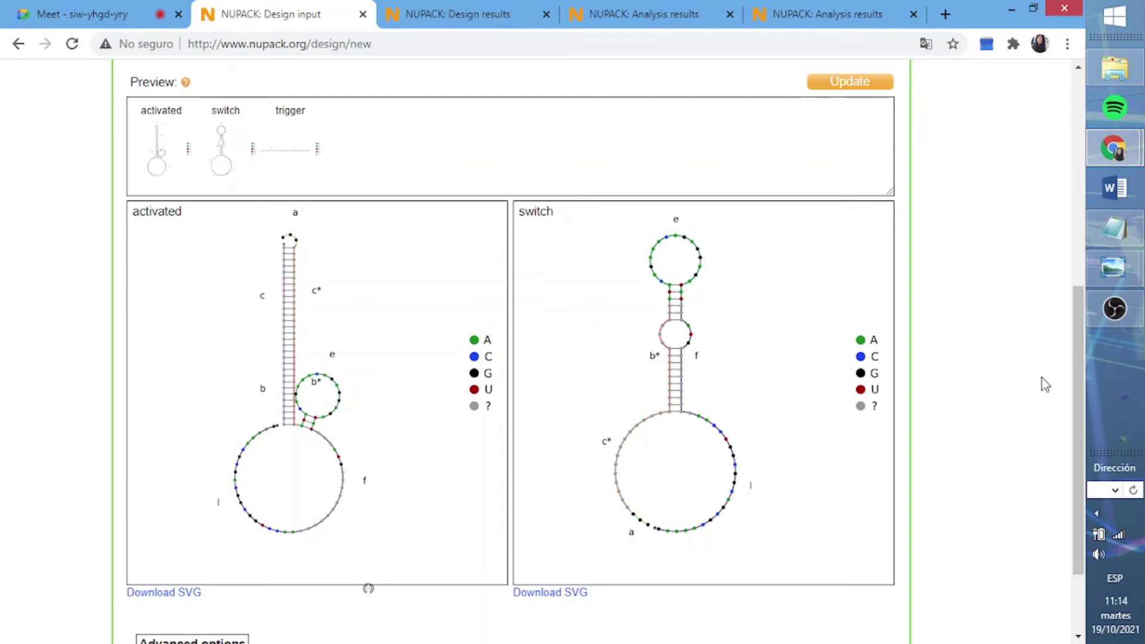
pyautogui.moveTo(1078, 386); pyautogui.dragTo(1074, 384)
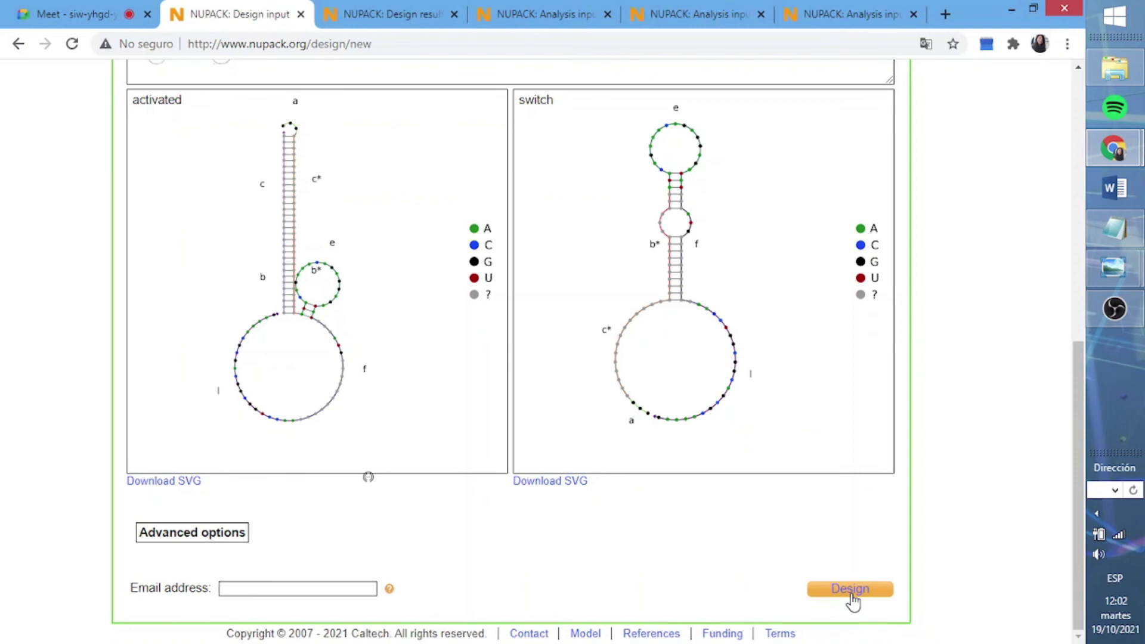
# - Show the Design results listing trigger and switch strand designs at 18.2% defect
pyautogui.click(384, 13)
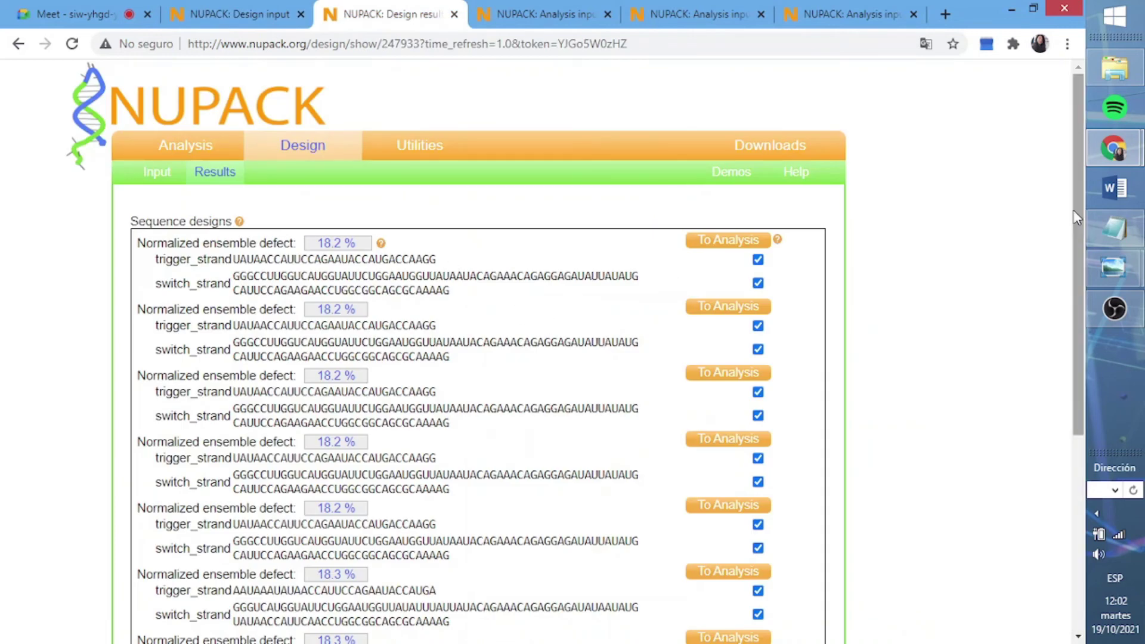
pyautogui.moveTo(1077, 216)
pyautogui.mouseDown()
pyautogui.moveTo(1043, 389)
pyautogui.moveTo(1009, 90)
pyautogui.mouseUp()
# - Go to the Analysis input tab holding the switch strand as RNA at 37 °C
pyautogui.click(546, 13)
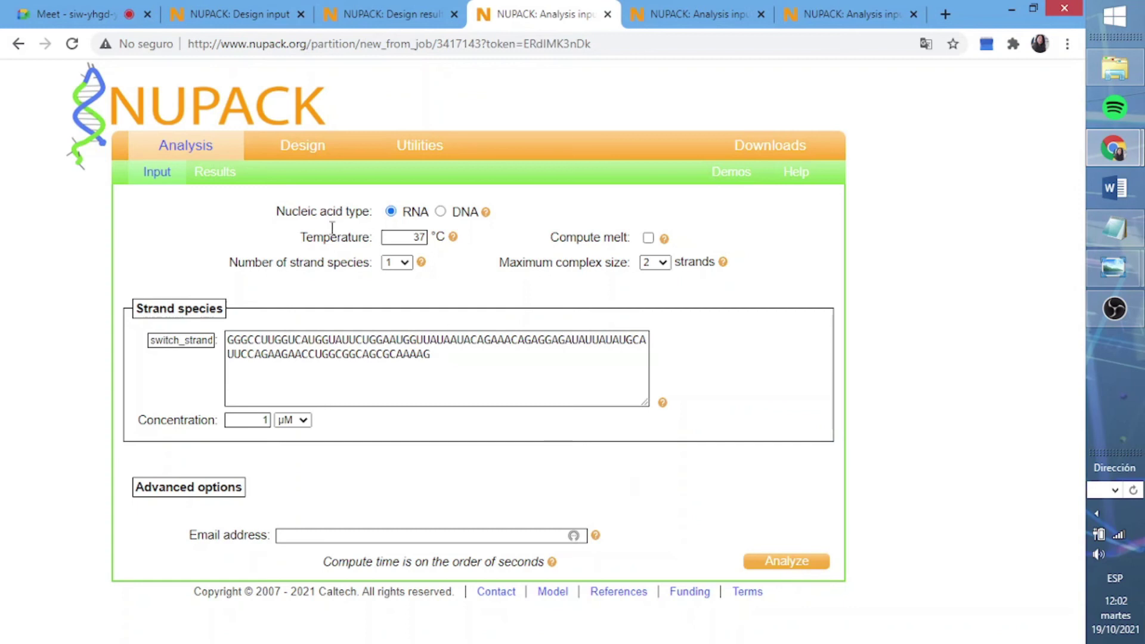
# - Display the switch strand's MFE structure, with free energy −25.90 kcal/mol
pyautogui.click(214, 172)
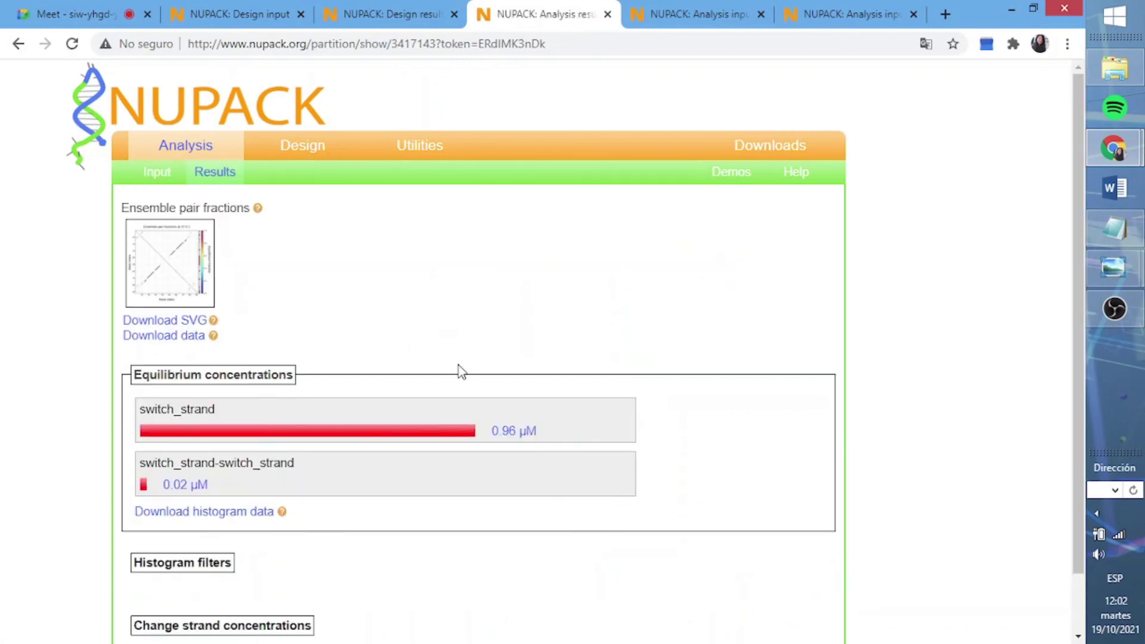
pyautogui.click(336, 418)
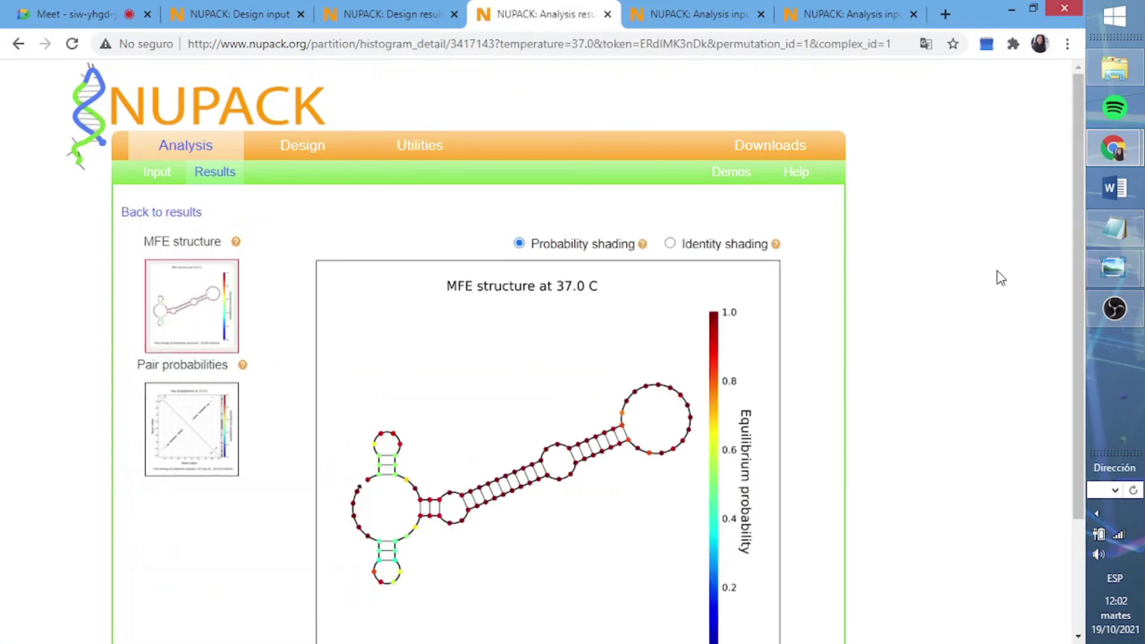
pyautogui.moveTo(1077, 259); pyautogui.dragTo(1065, 347)
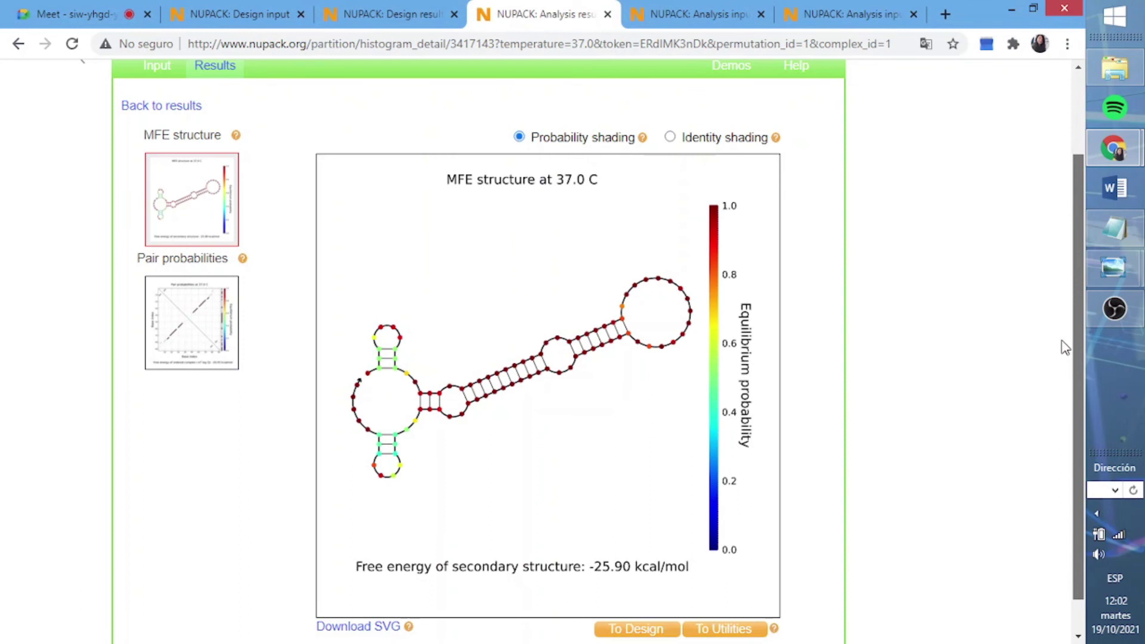
pyautogui.moveTo(1064, 348); pyautogui.dragTo(1065, 347)
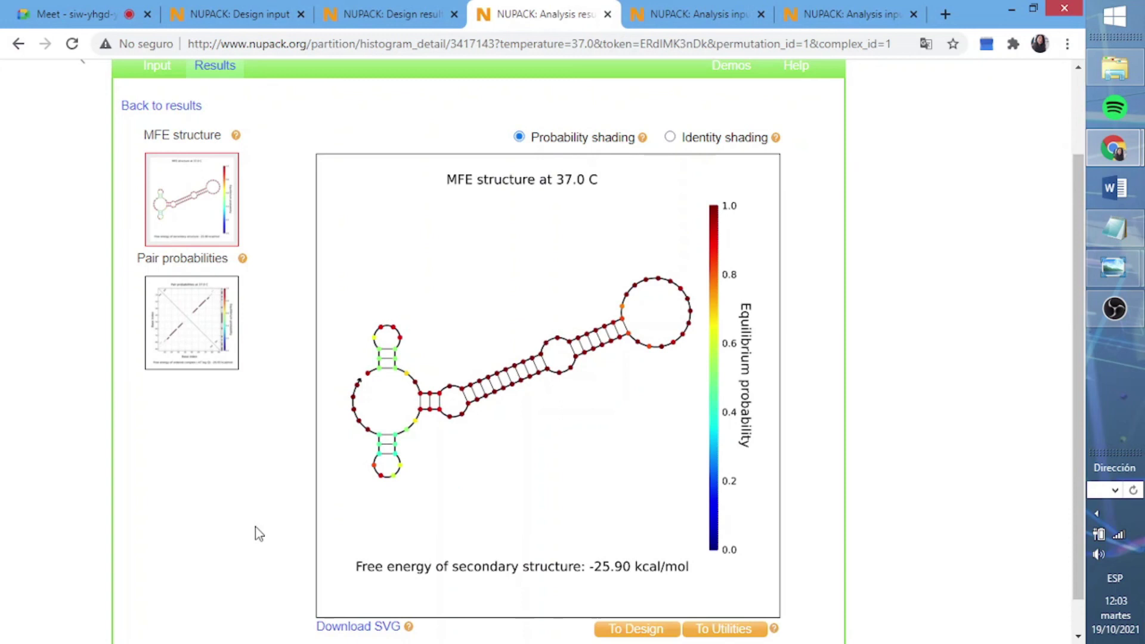
# - Show the switch strand's pair probability plot at 37 °C, ordered-complex free energy −26.93 kcal/mol
pyautogui.click(212, 339)
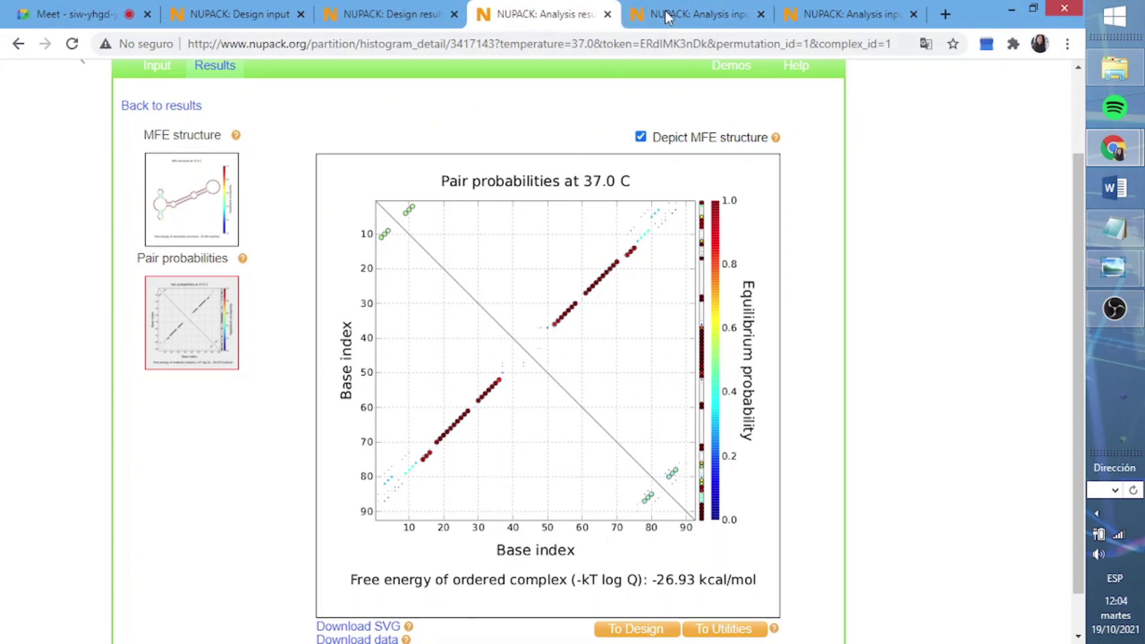
# - View the trigger strand's MFE structure, a fully unpaired line at 0.00 kcal/mol
pyautogui.click(696, 14)
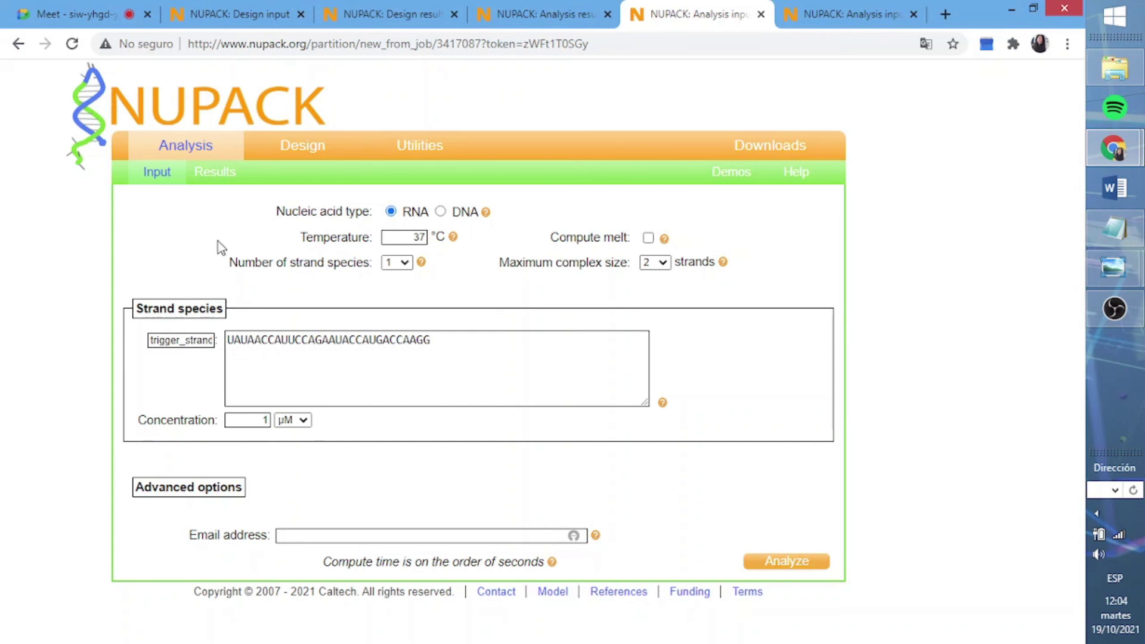
pyautogui.click(214, 172)
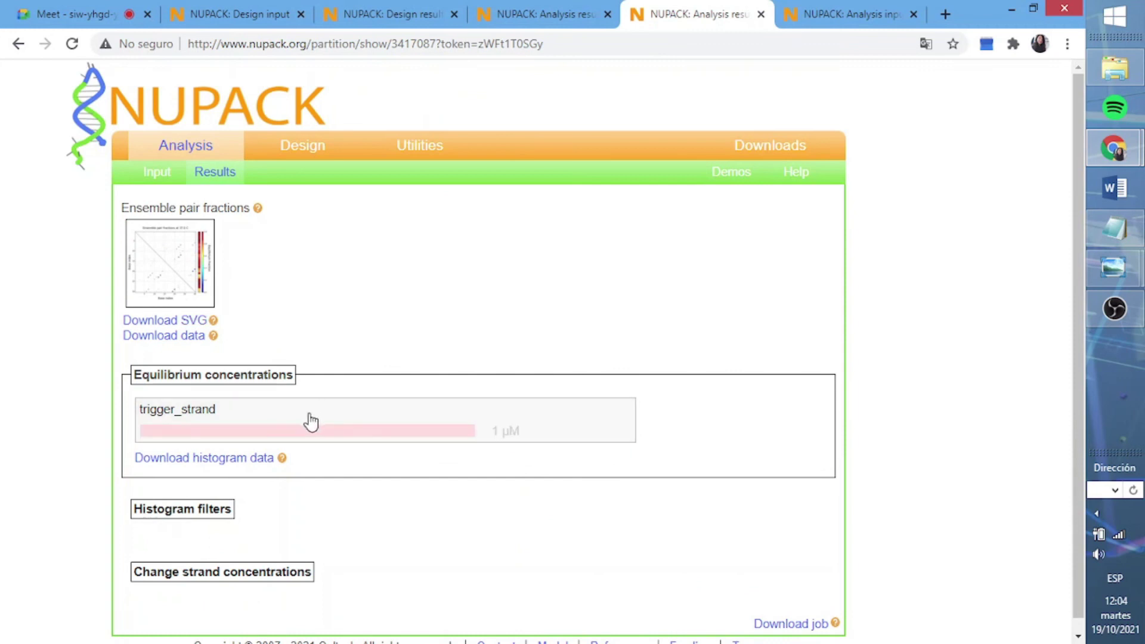
pyautogui.click(308, 416)
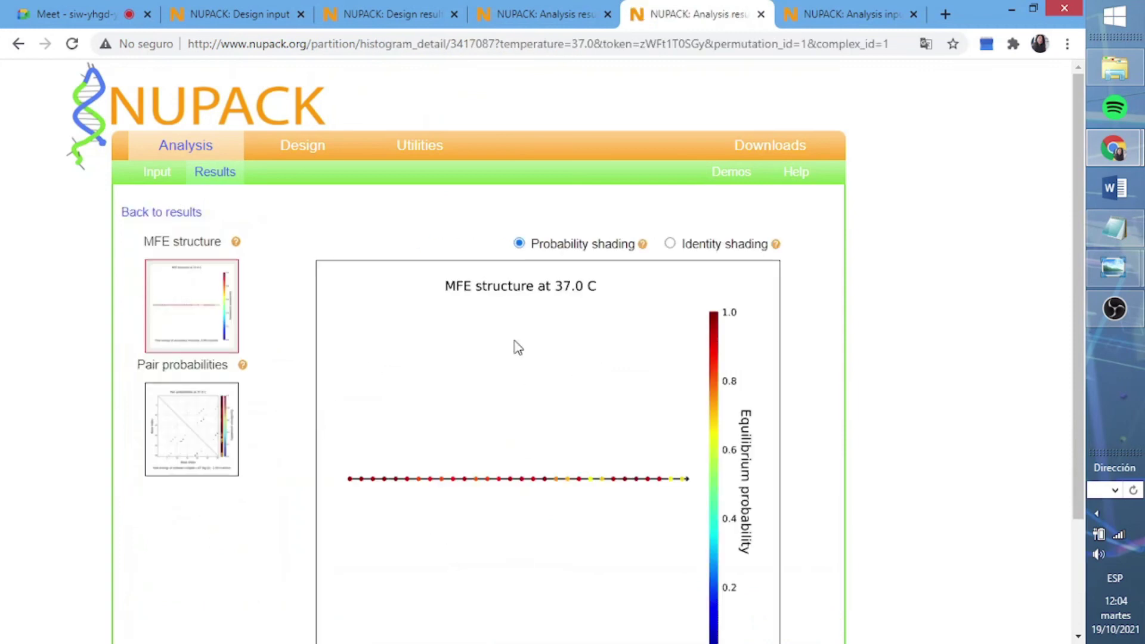
pyautogui.click(1080, 328)
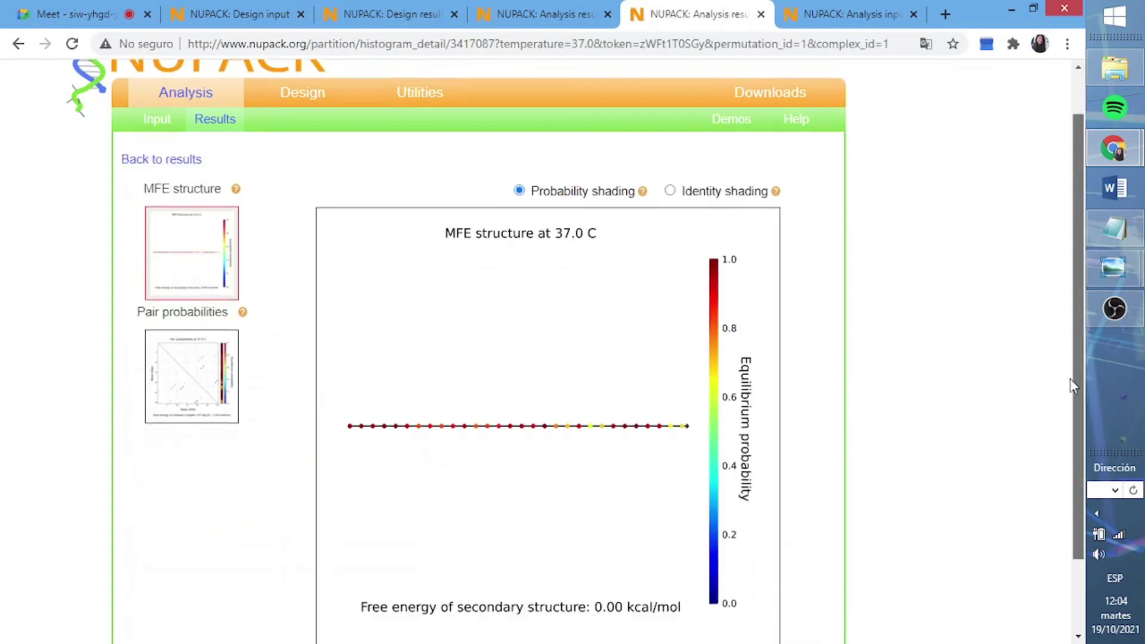
# - View the trigger–switch complex MFE structure: long paired stem over a loop, −57.88 kcal/mol
pyautogui.click(840, 14)
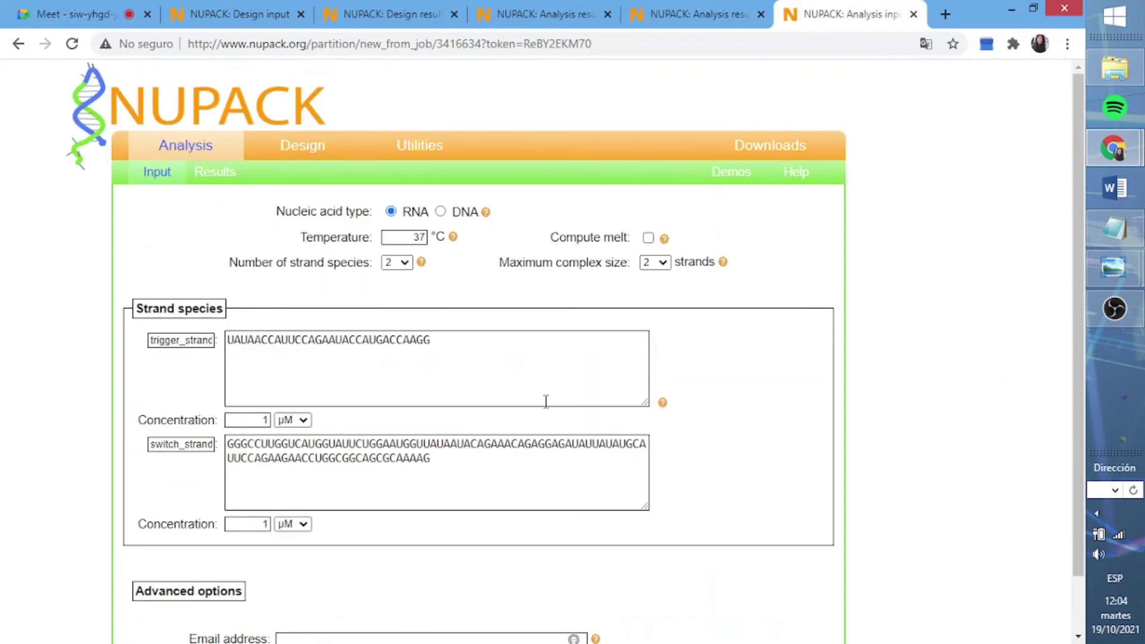
pyautogui.moveTo(452, 358); pyautogui.dragTo(216, 349)
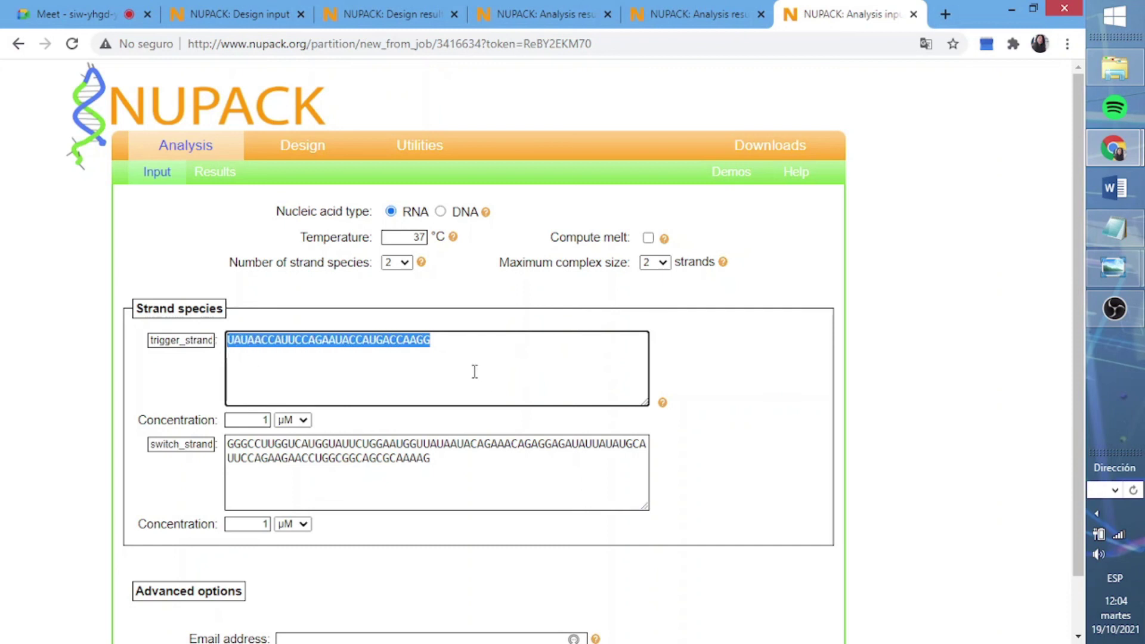
pyautogui.click(442, 368)
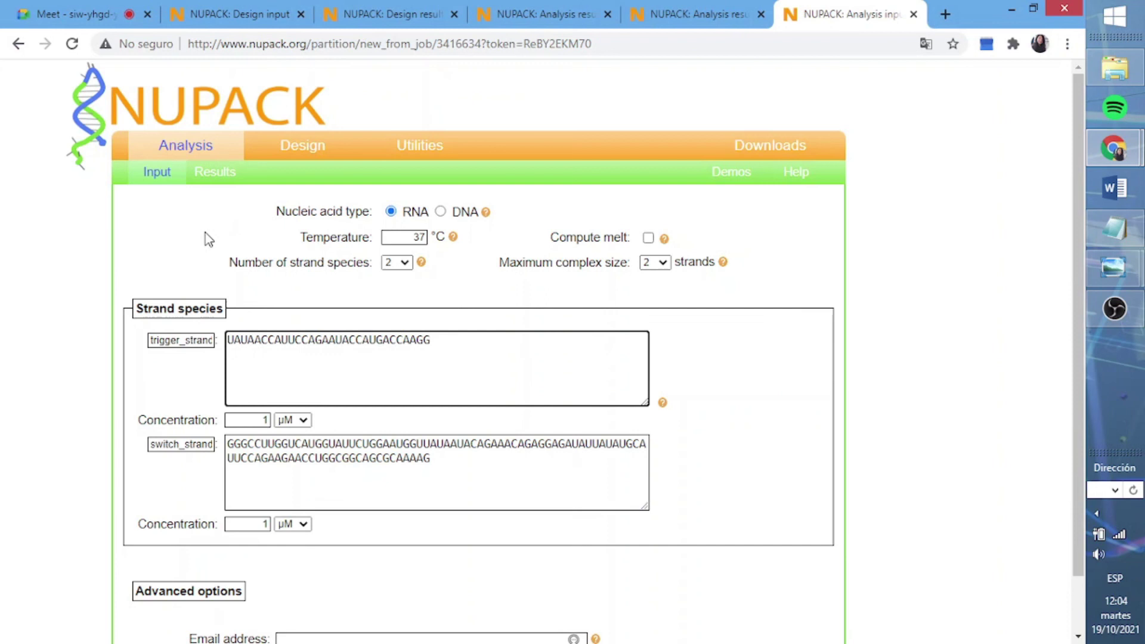
pyautogui.click(225, 187)
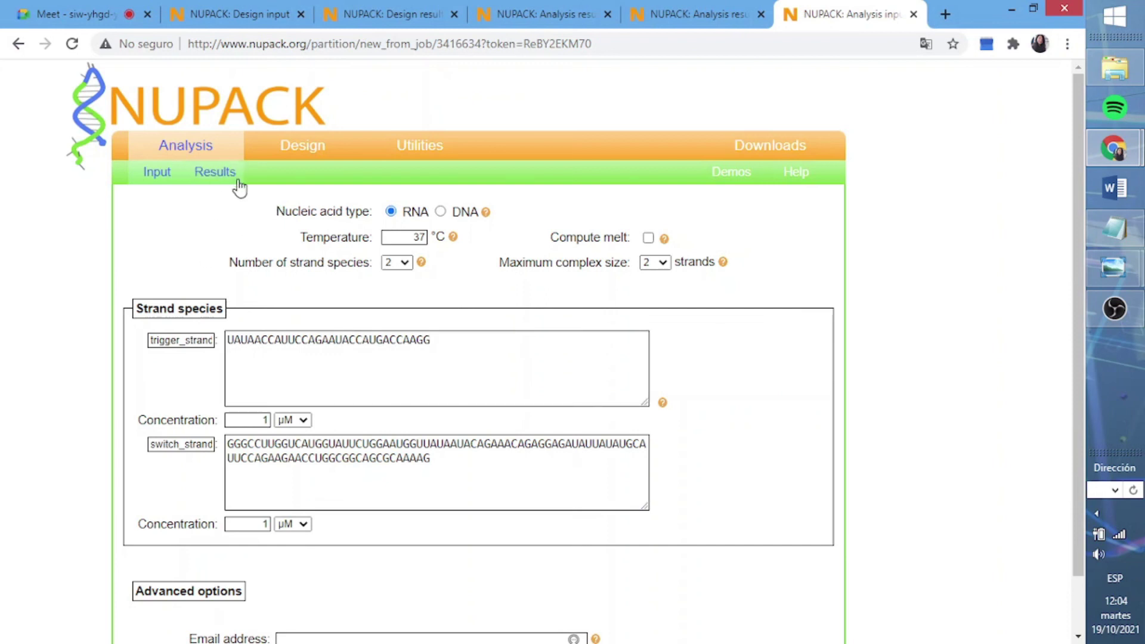
pyautogui.click(231, 179)
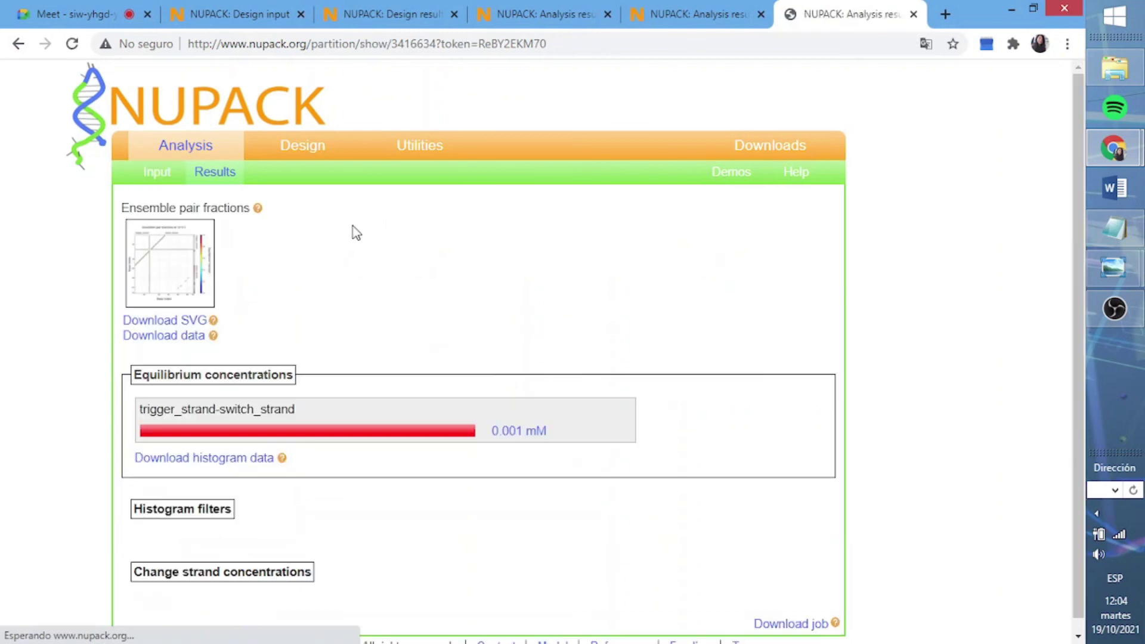
pyautogui.click(358, 428)
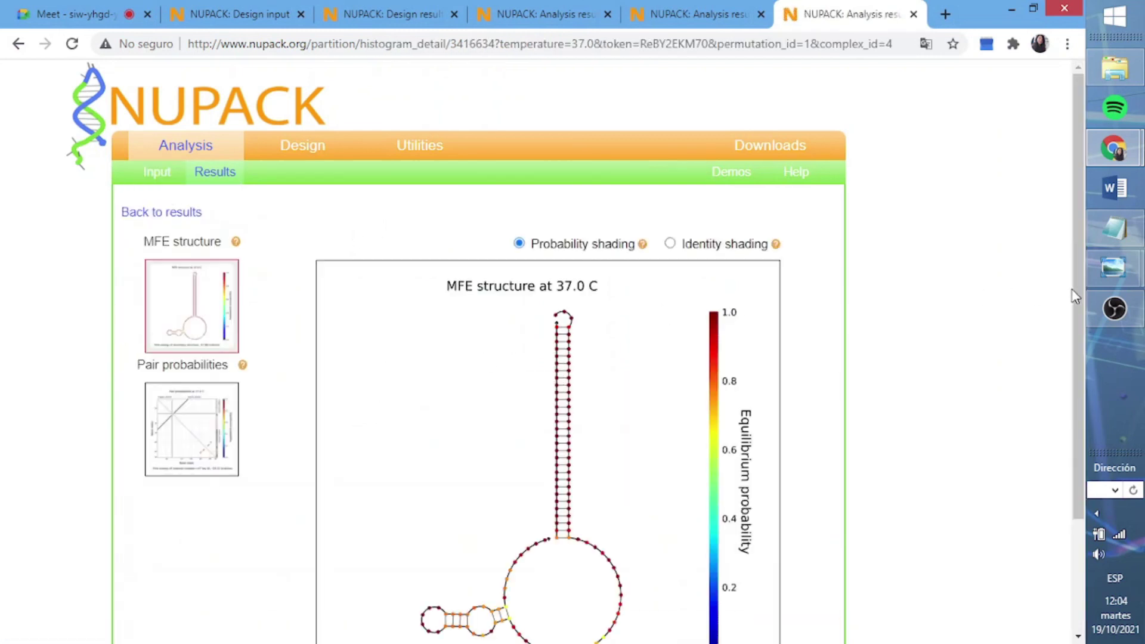
pyautogui.moveTo(1077, 289); pyautogui.dragTo(1055, 412)
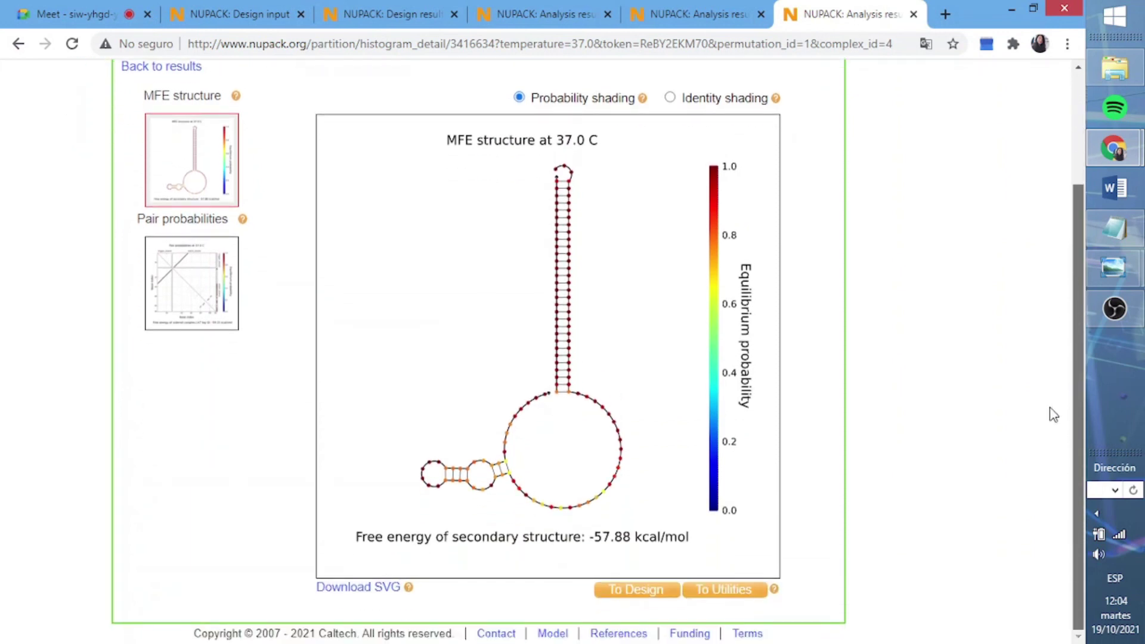